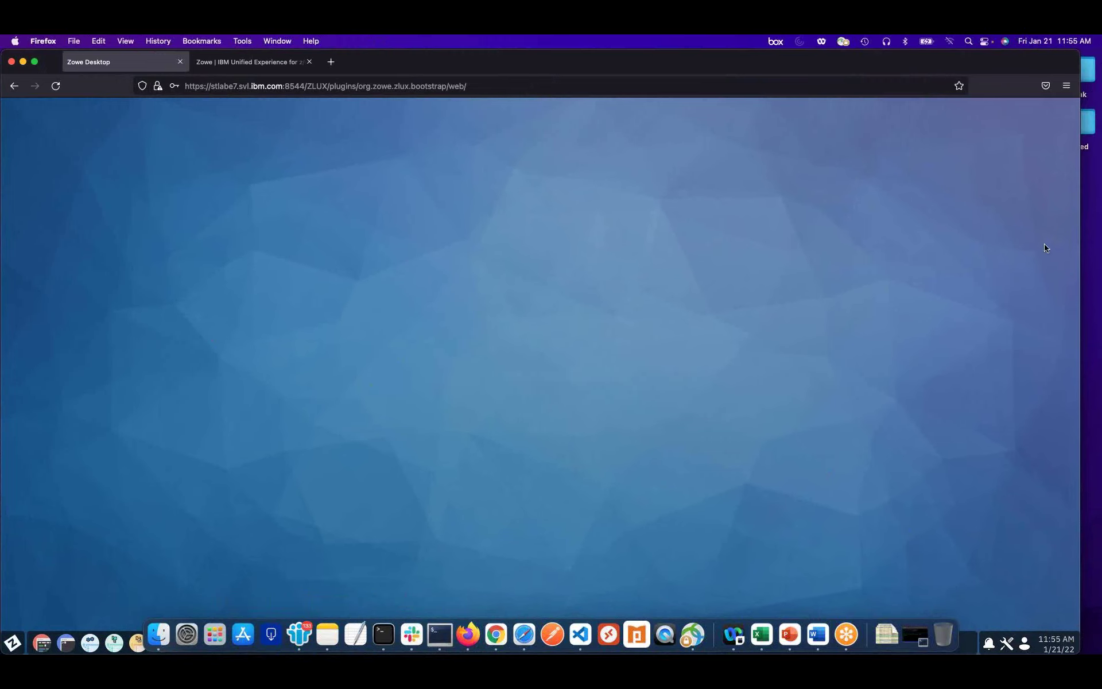
Step: Fit the browser window above the dock and look through the Zowe desktop's list of available applications
double_click(1078, 51)
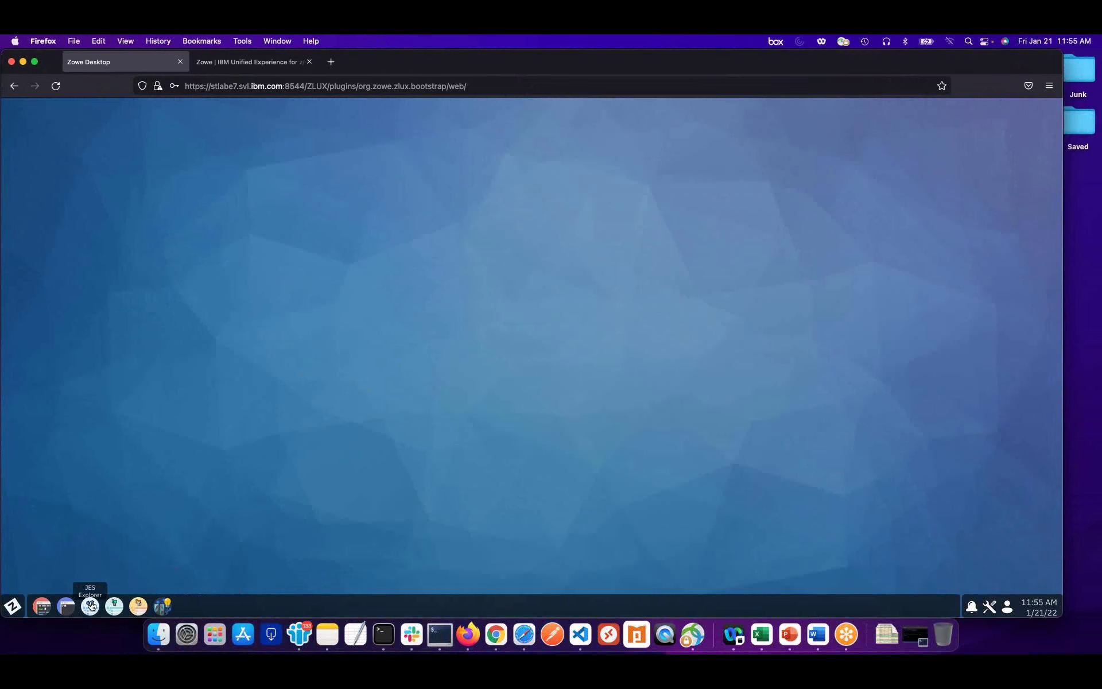
left_click(12, 606)
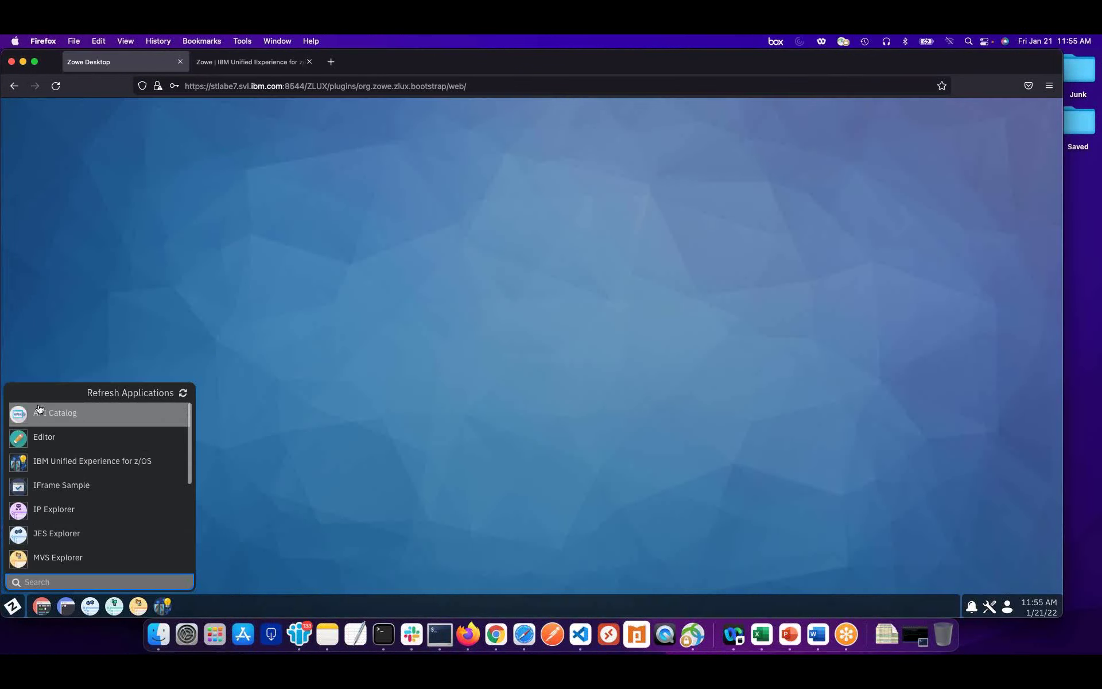
scroll(68, 487, "down", 5)
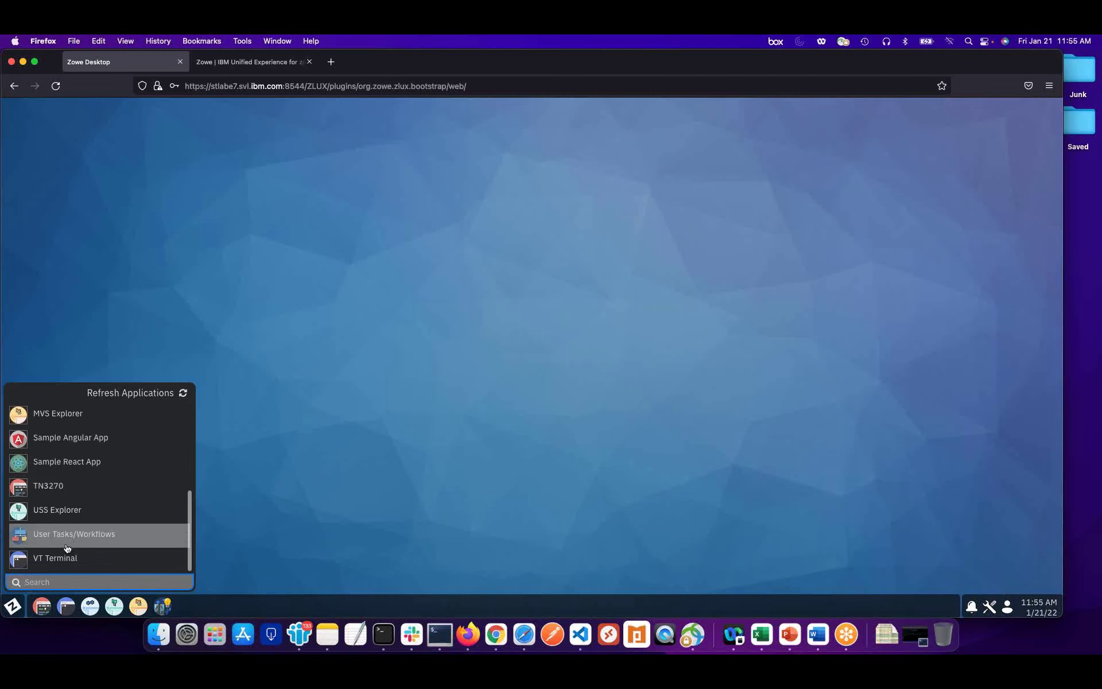
scroll(69, 488, "up", 5)
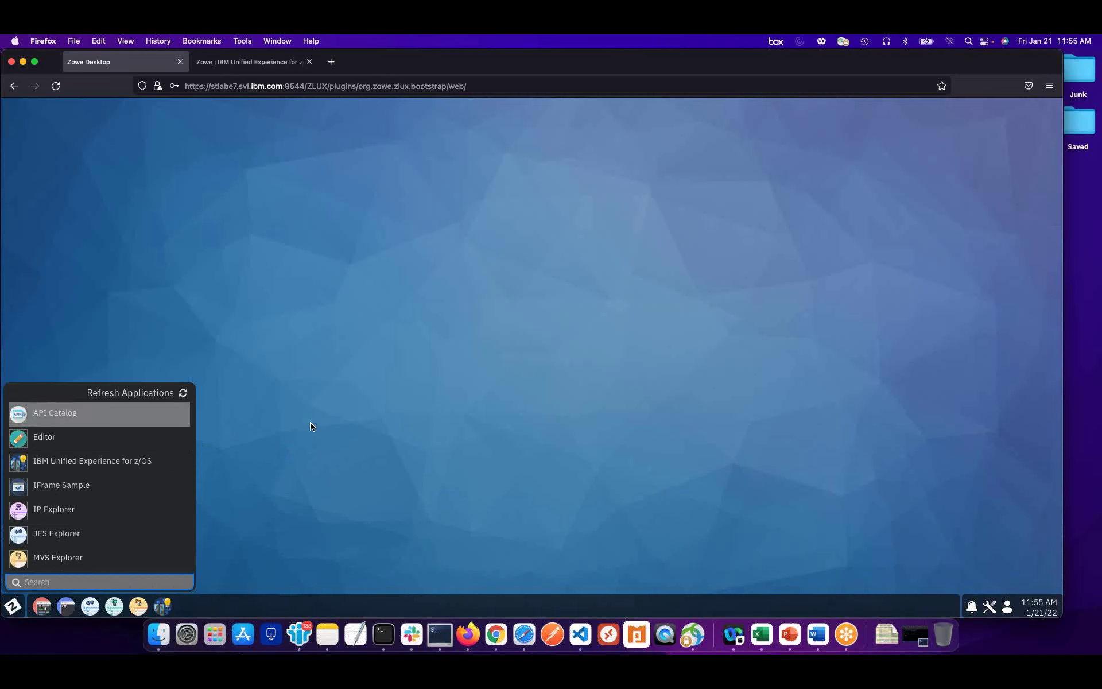
key("Down")
key("Down")
key("Down")
key("Down")
key("Down")
key("Down")
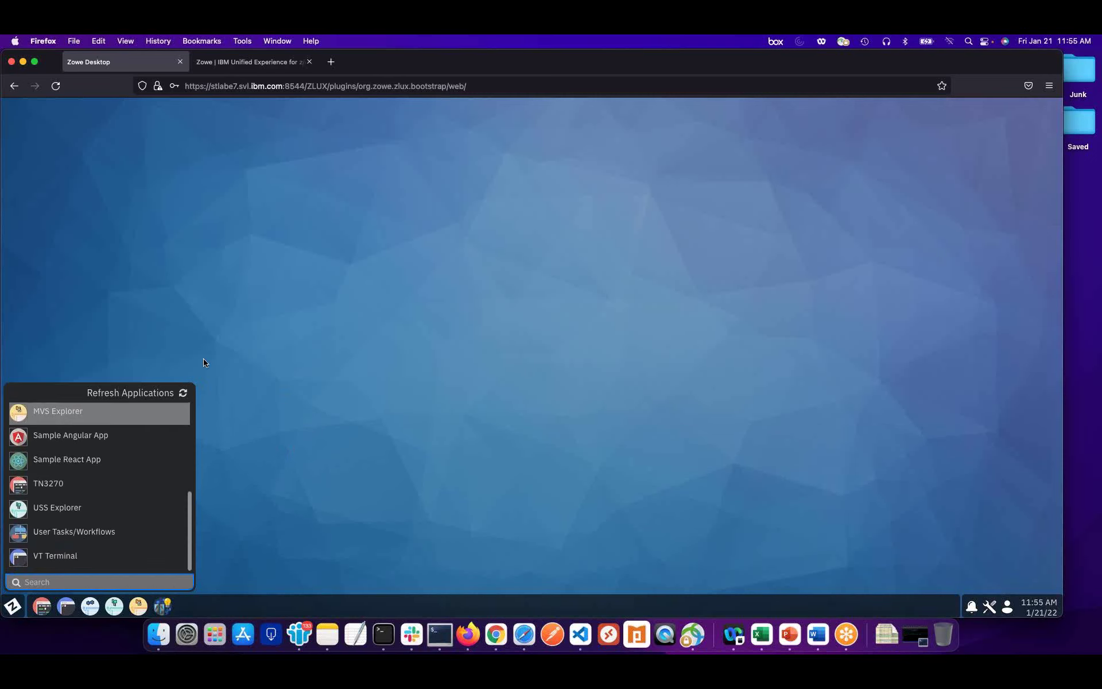
key("Down")
key("Down")
key("Down")
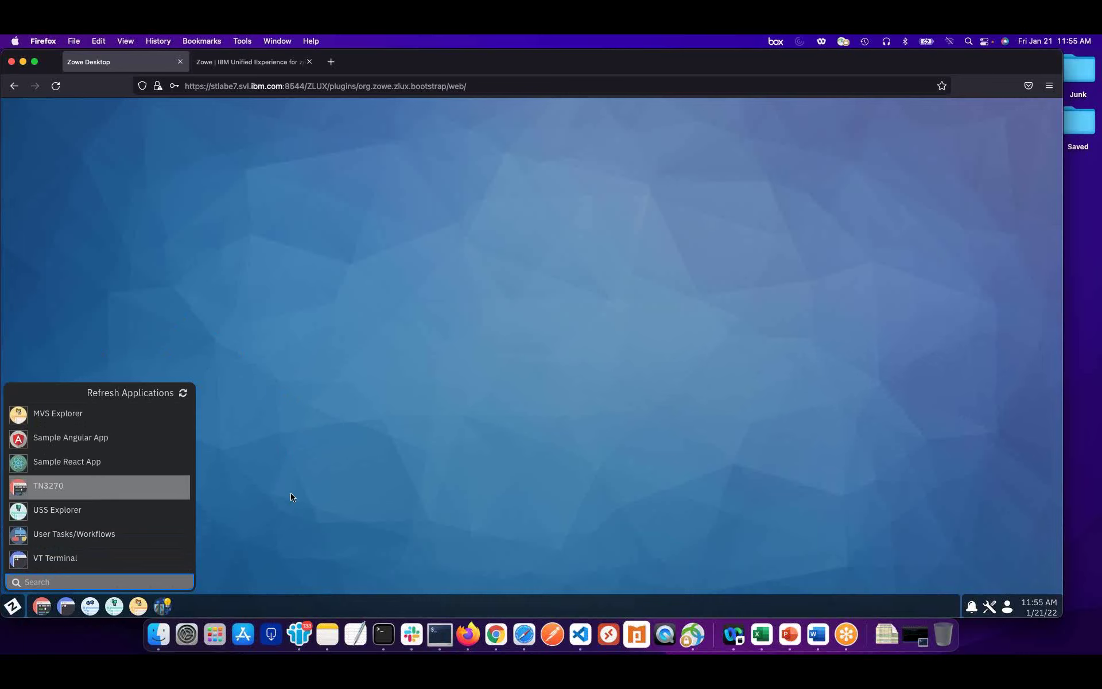
key("Return")
Step: Open IBM Unified Experience for z/OS and go to its Explore SQL page
left_click(170, 607)
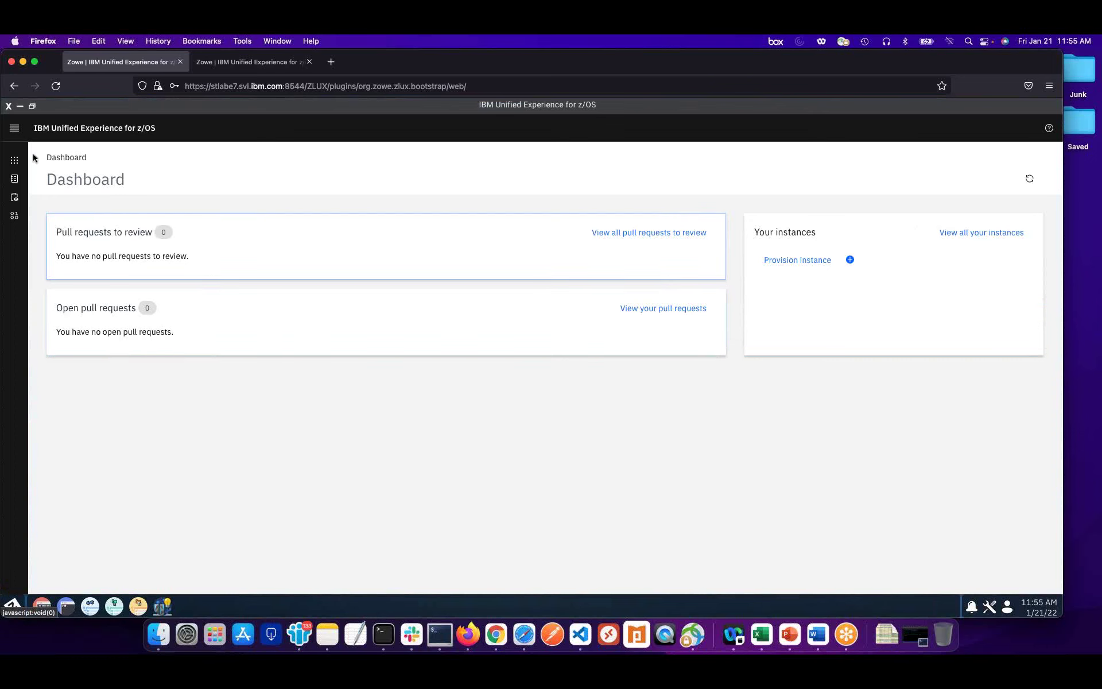
left_click(40, 160)
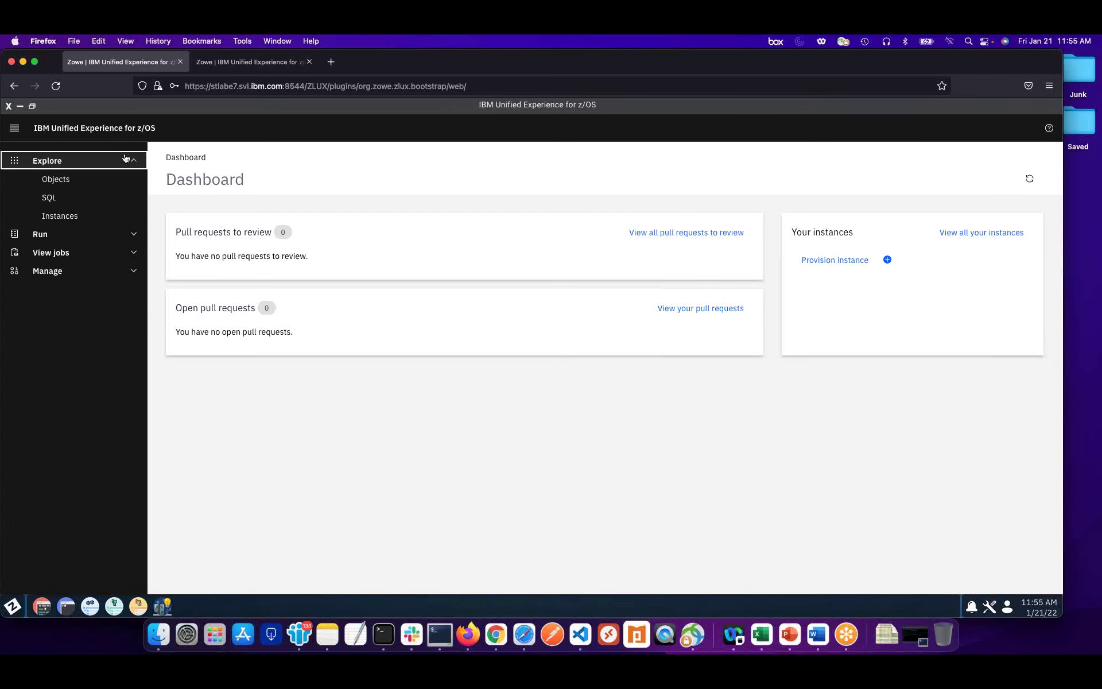
left_click(51, 198)
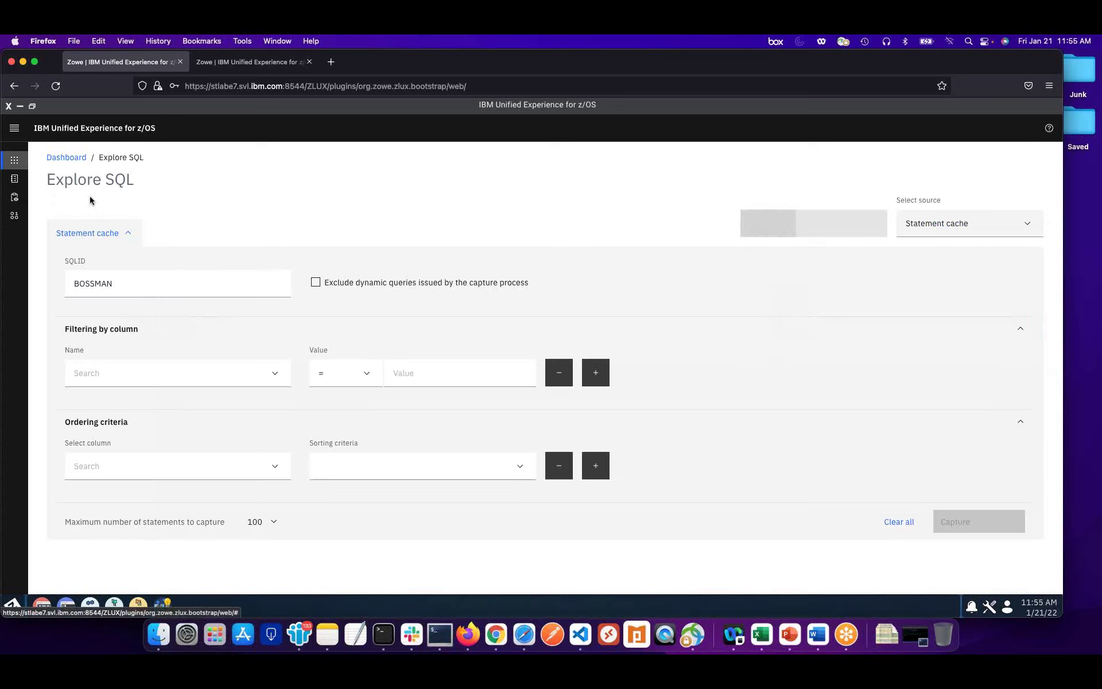
Step: Set the SQLID for the statement cache capture to IBMTMS
left_click(133, 285)
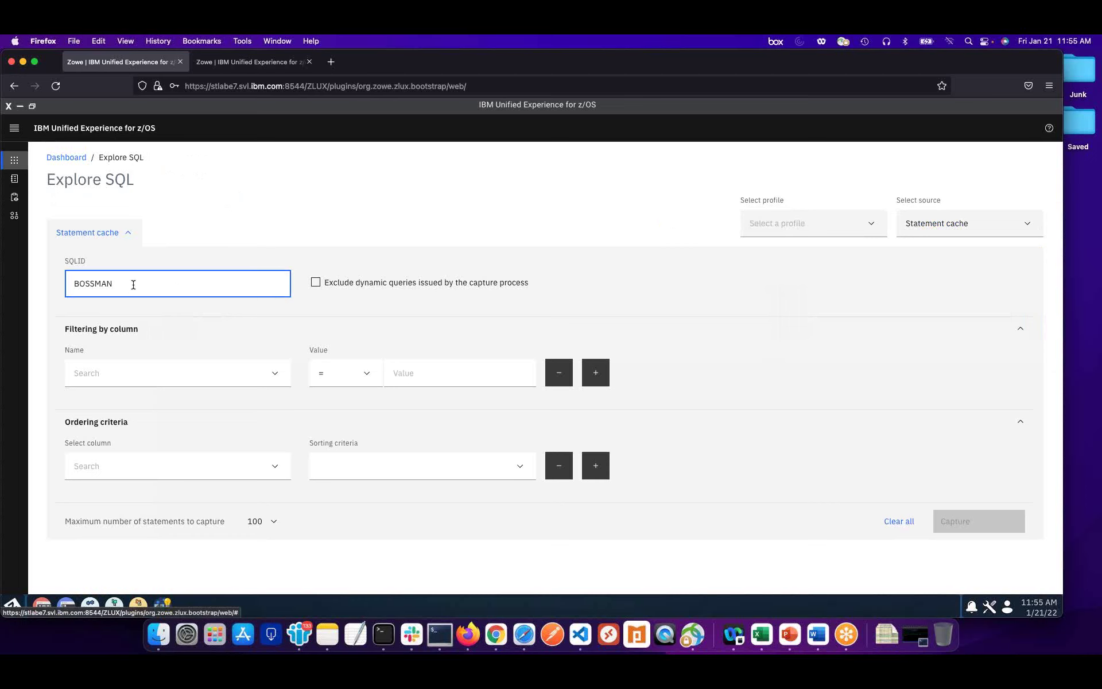
double_click(72, 282)
type("IBMTMS")
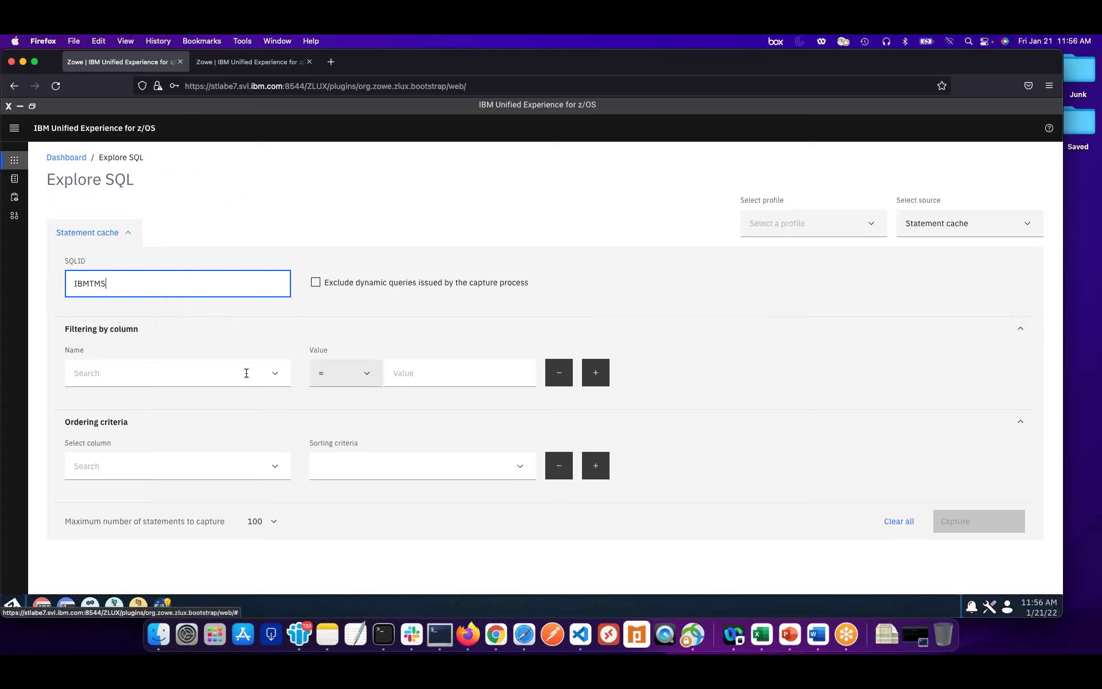
Step: Set the capture's ordering criteria to sort by STAT_CPU in descending order
left_click(279, 469)
scroll(138, 505, "down", 2)
scroll(121, 500, "up", 2)
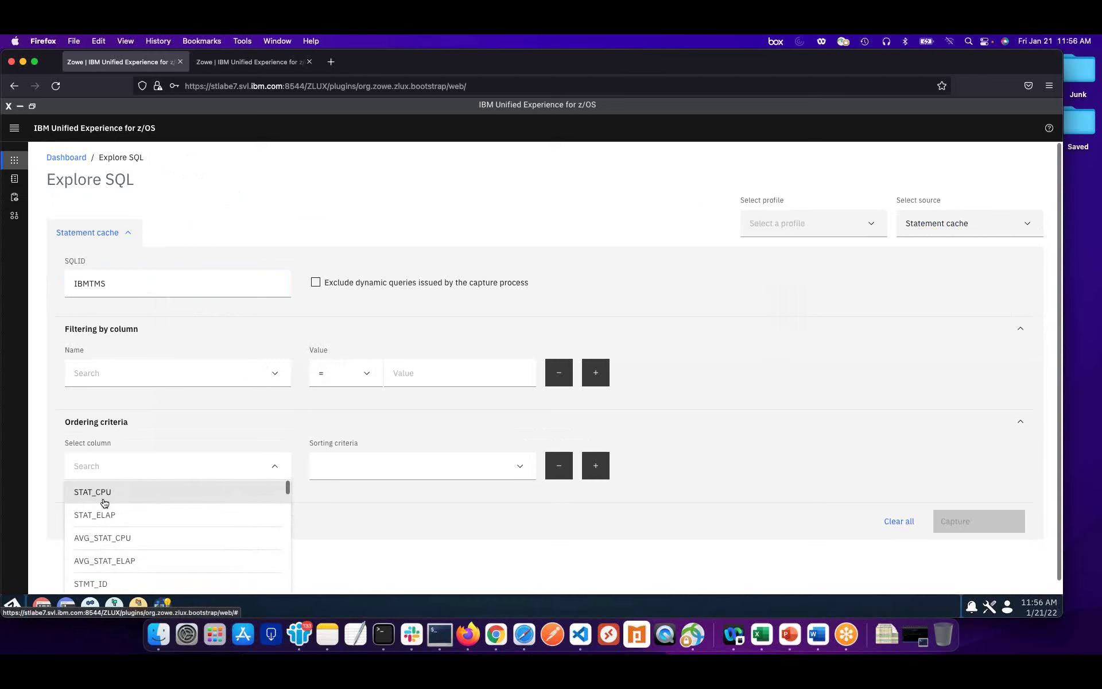
left_click(97, 489)
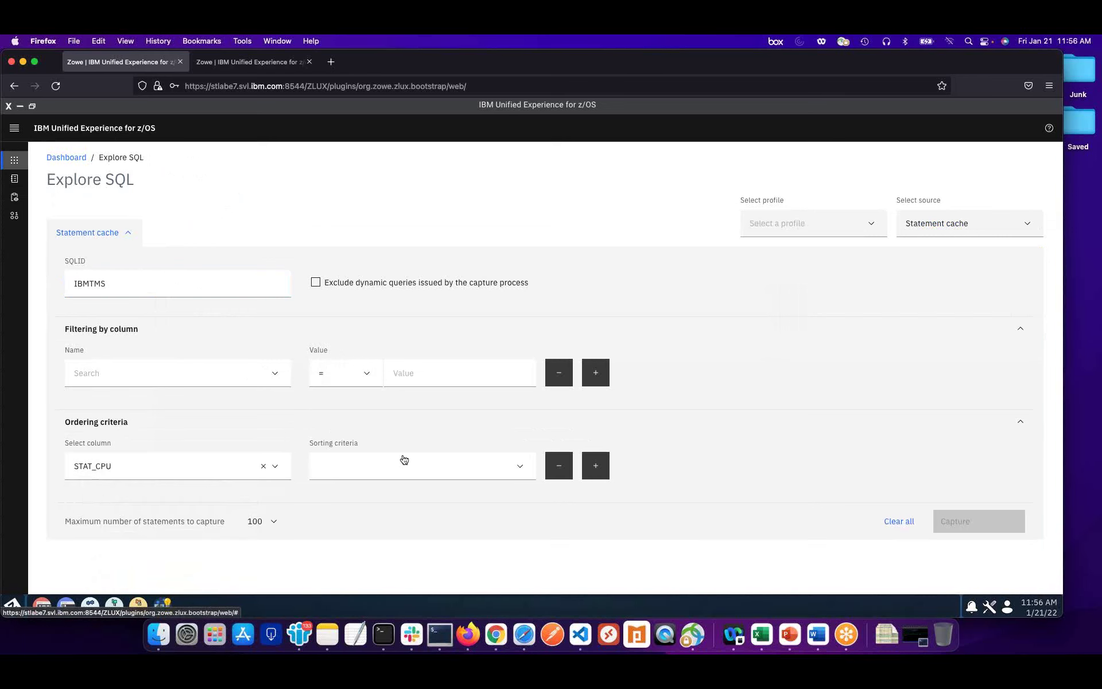
left_click(465, 467)
left_click(353, 516)
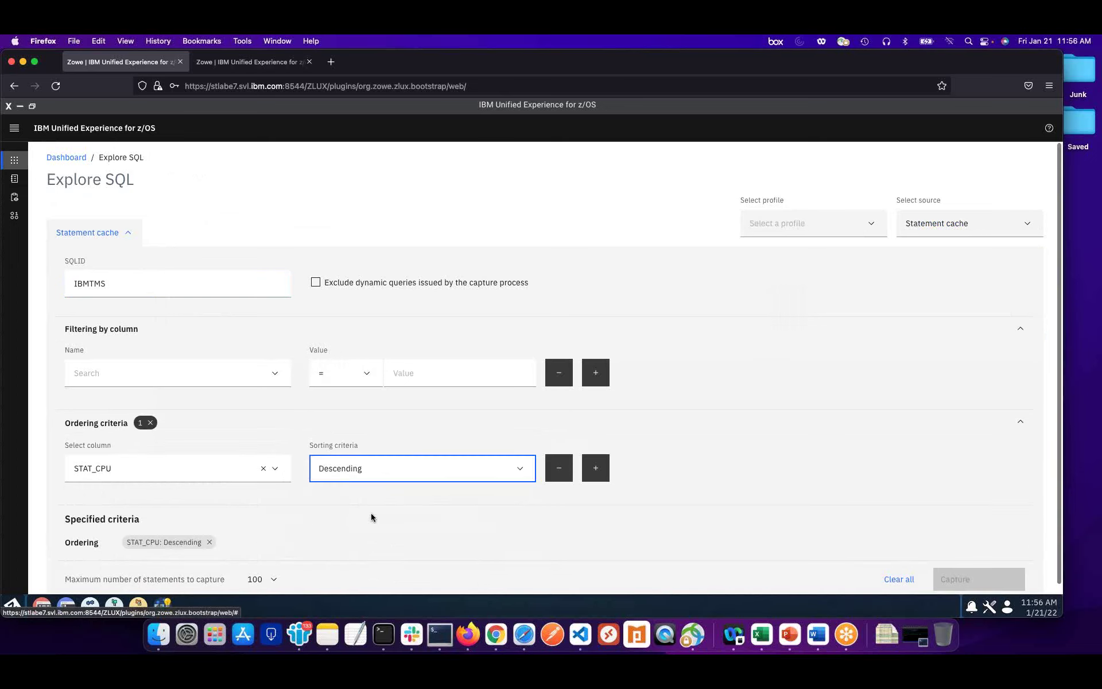
Step: Select the DB0C - Demo profile and capture the SQL statements from the statement cache
scroll(453, 499, "down", 1)
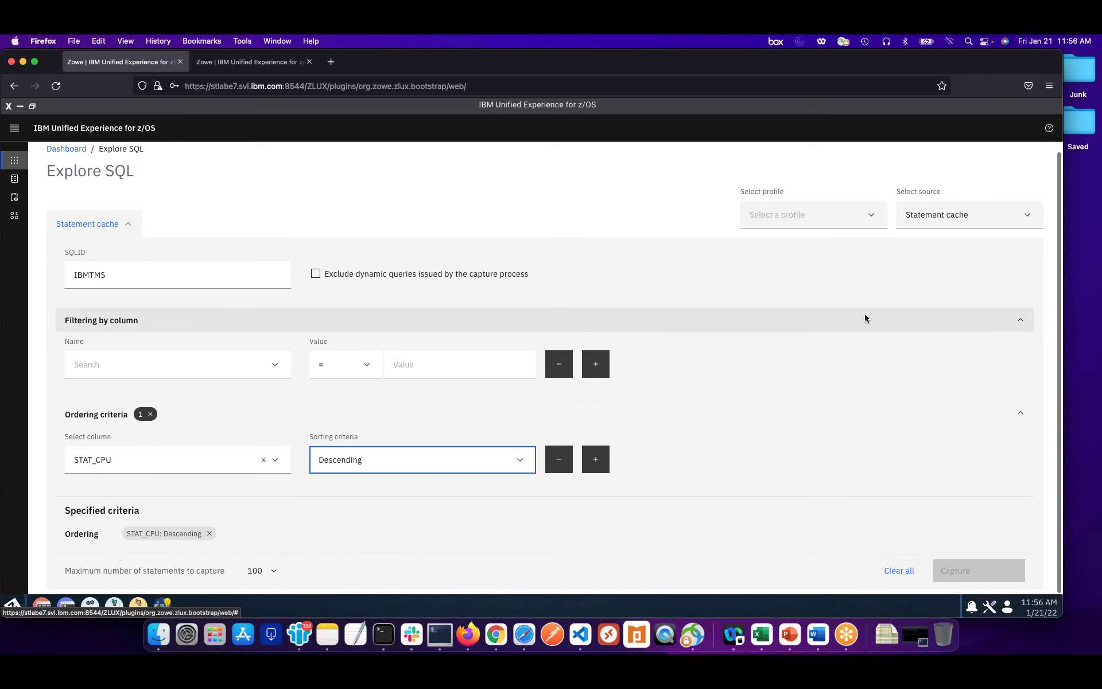
left_click(822, 211)
left_click(788, 240)
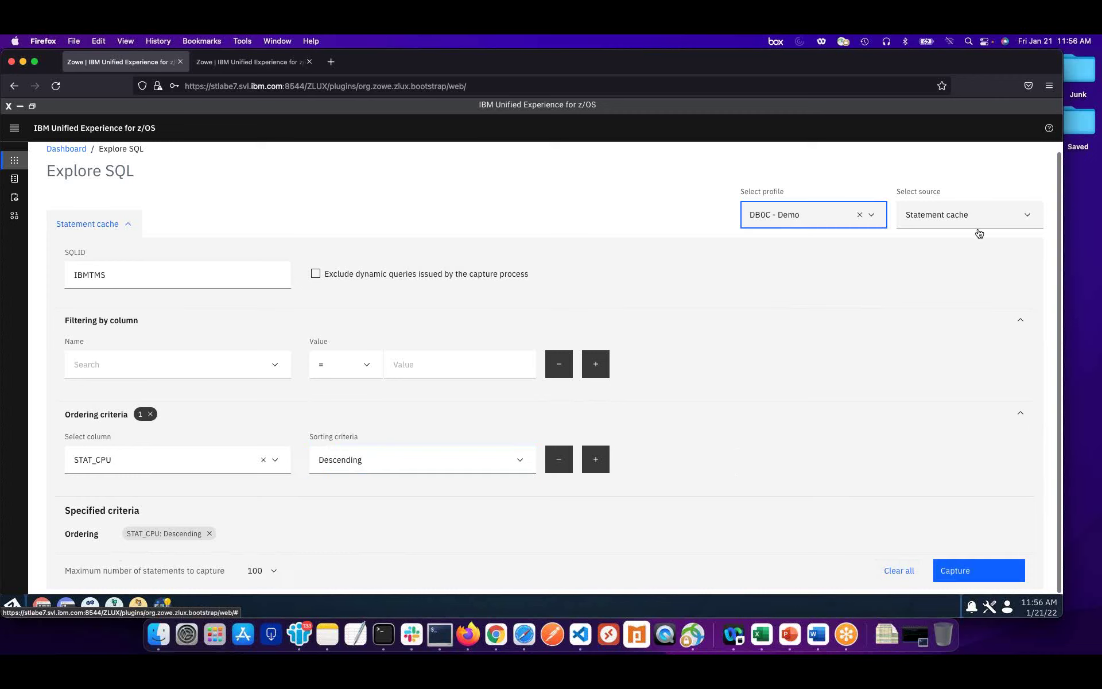
left_click(968, 570)
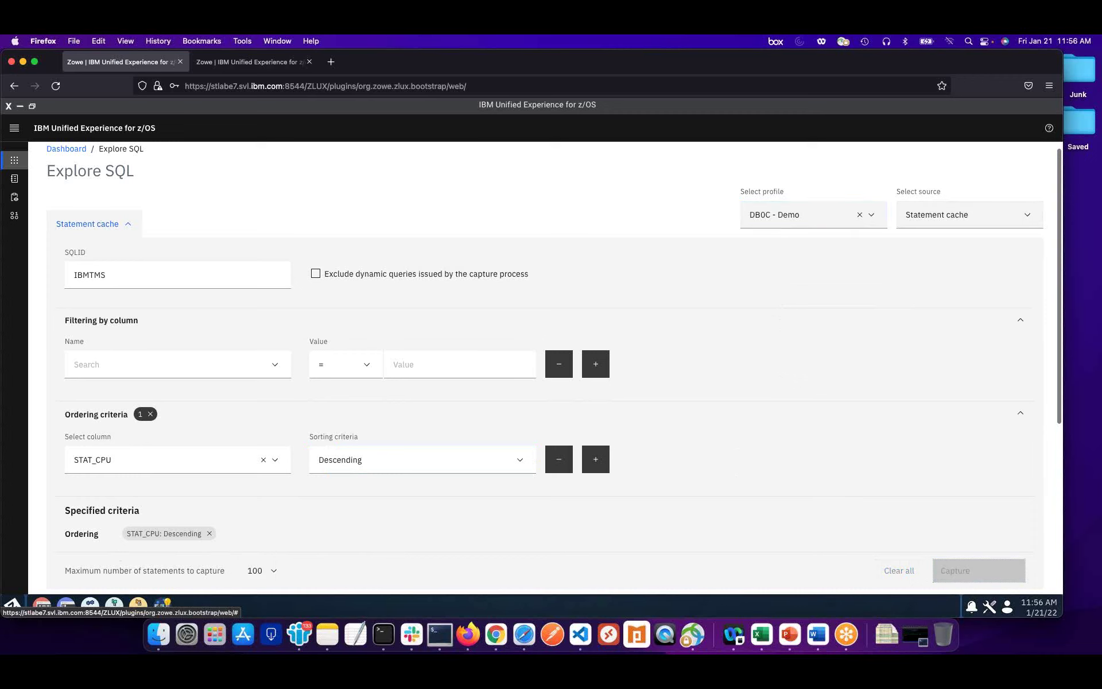
Step: Show the Explore options in the navigation and look through the captured SQL statement records
left_click(17, 127)
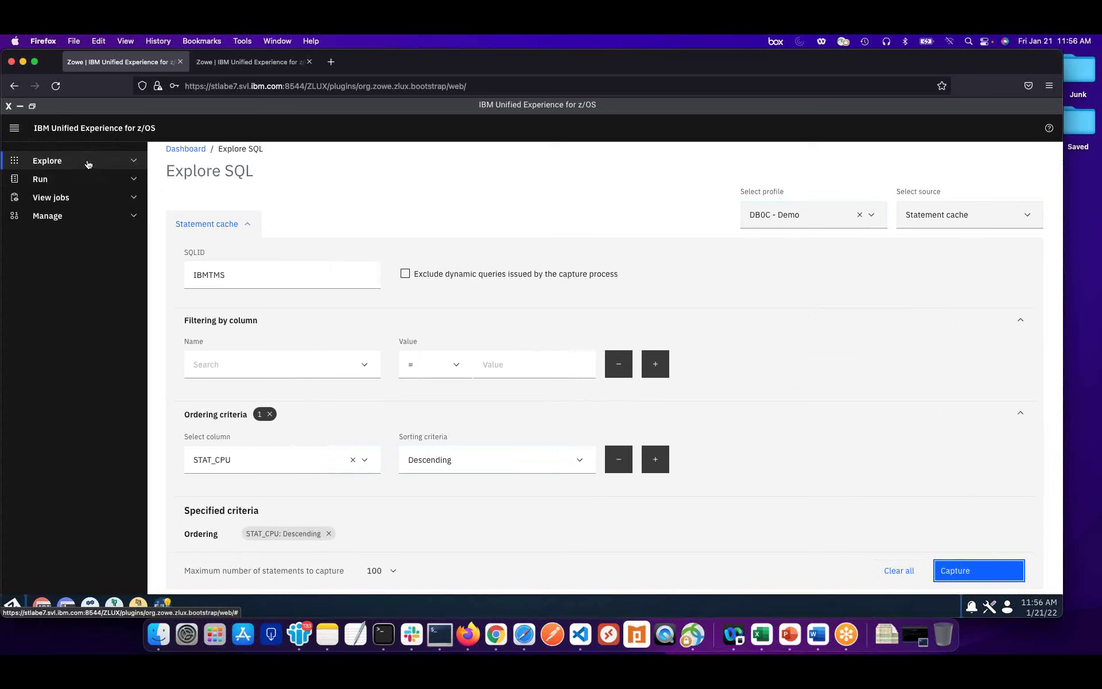
left_click(120, 164)
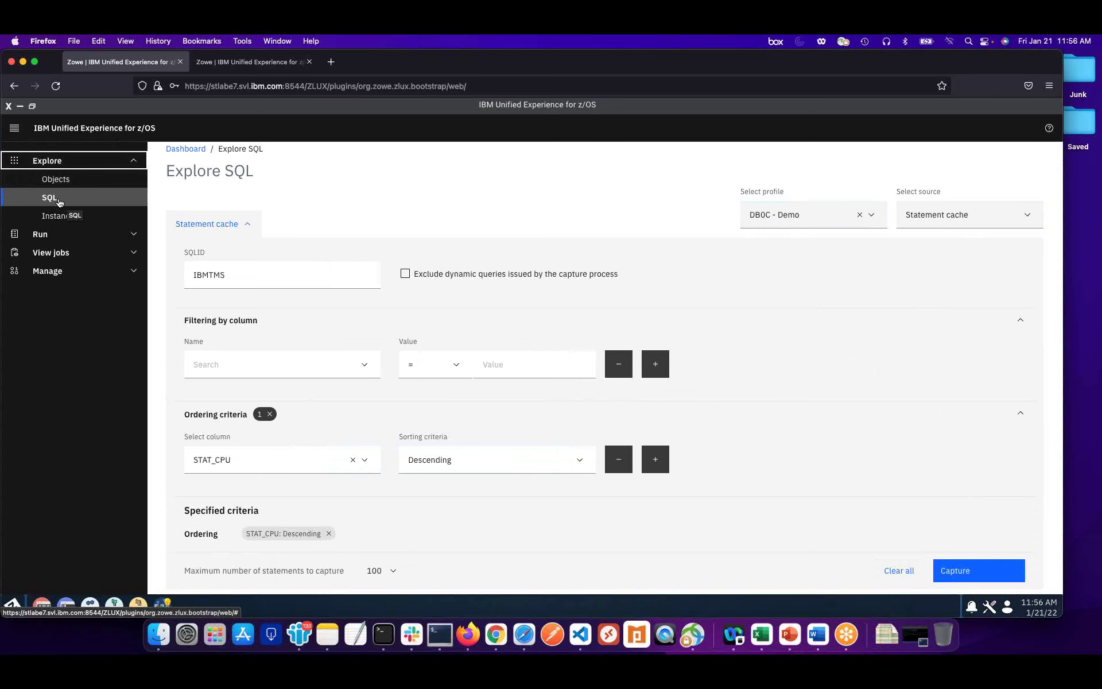
scroll(907, 462, "down", 3)
scroll(906, 465, "down", 4)
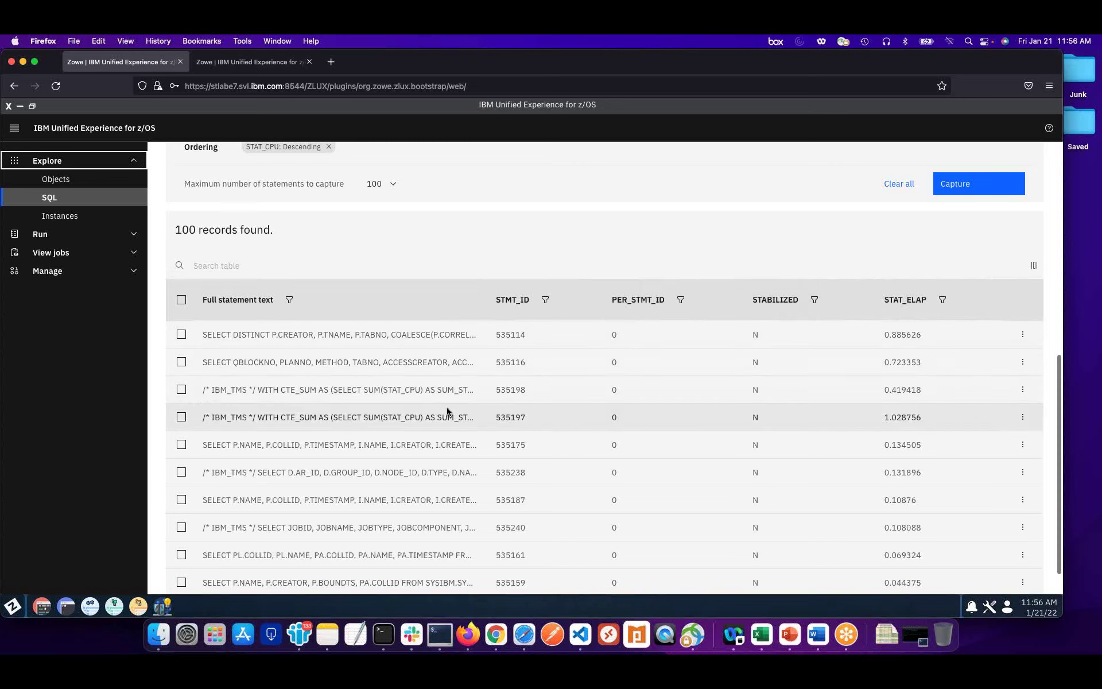
scroll(450, 402, "down", 1)
scroll(863, 313, "up", 2)
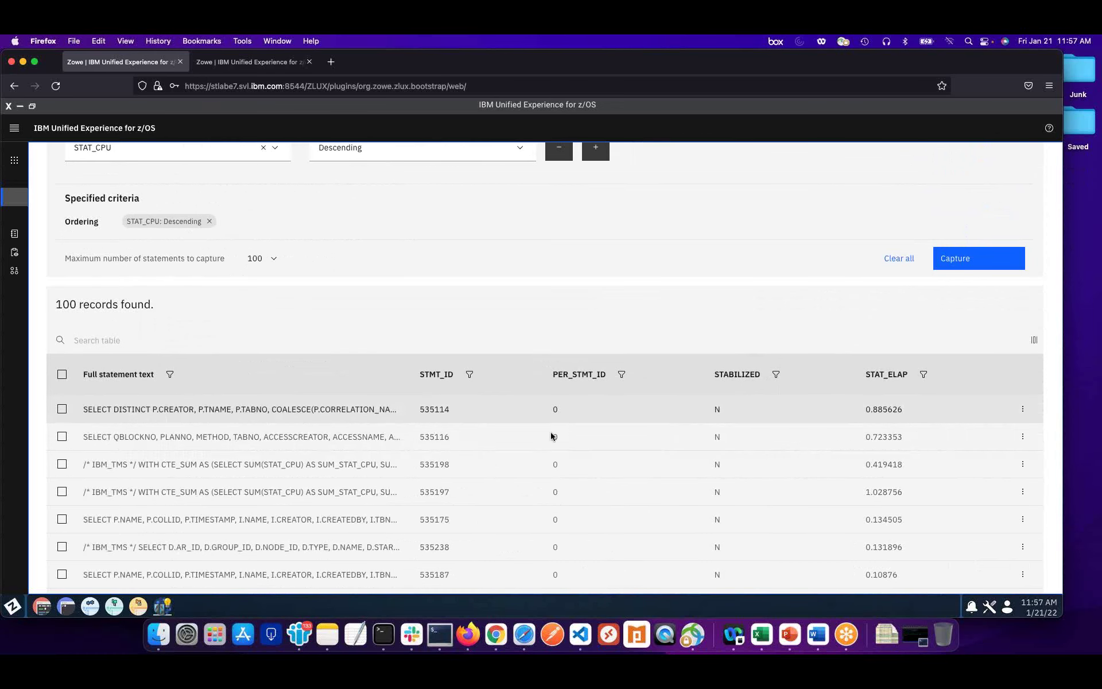
Step: Select the captured statement with STMT_ID 535114 and open the stabilization group selection for it
left_click(61, 410)
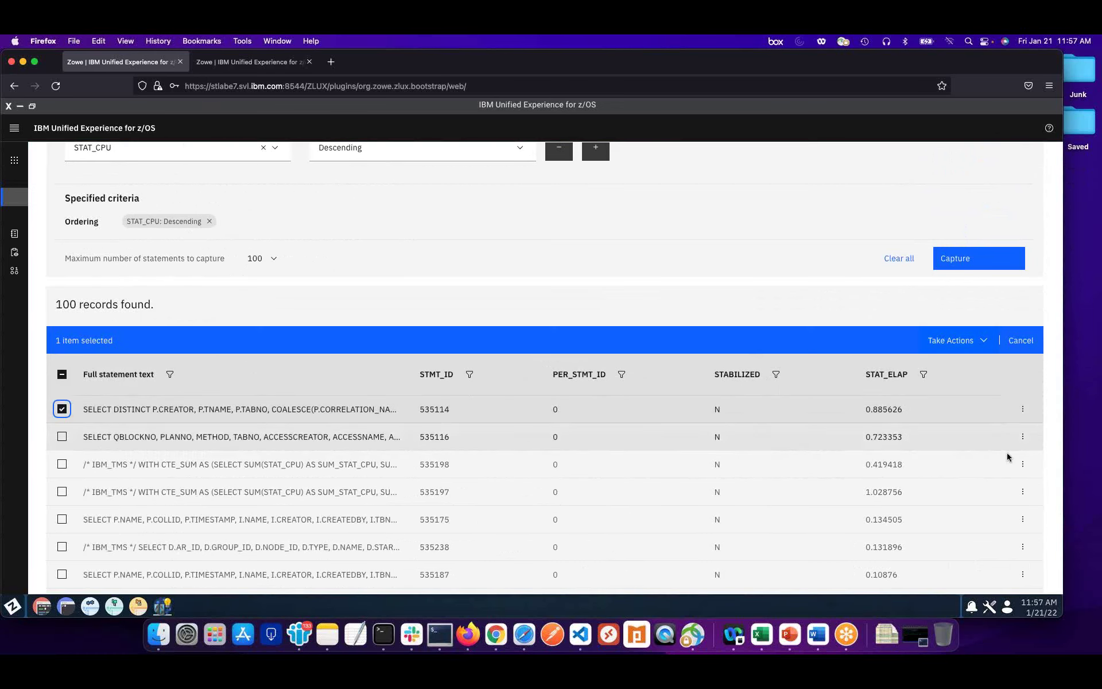
left_click(1023, 409)
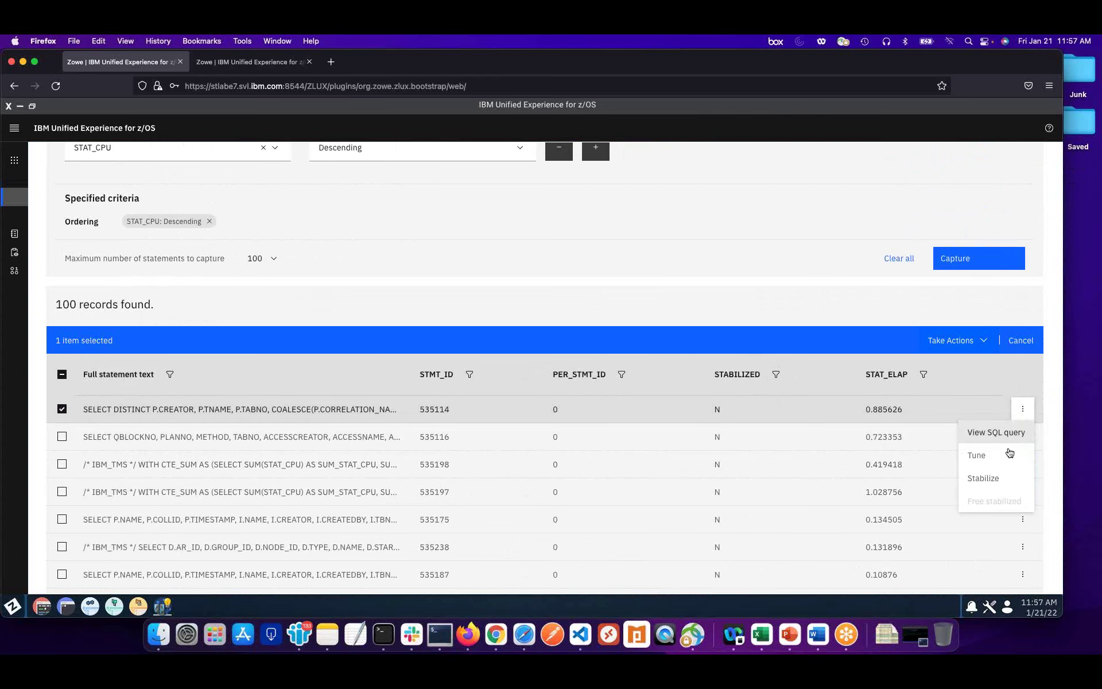
left_click(984, 479)
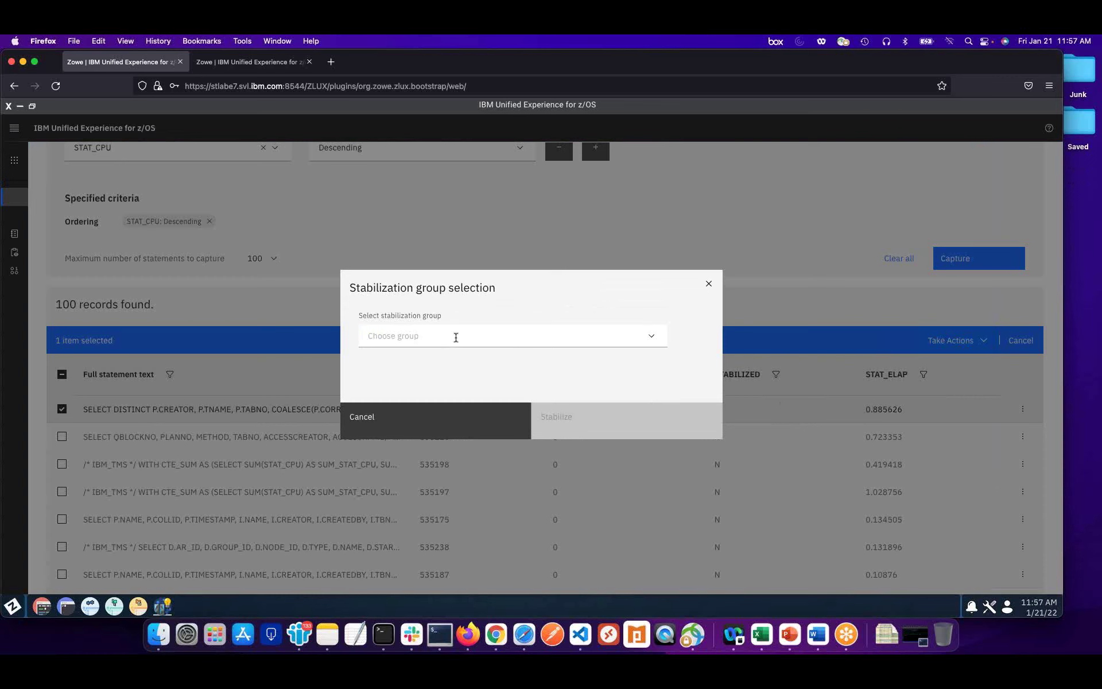
left_click(437, 337)
type("D")
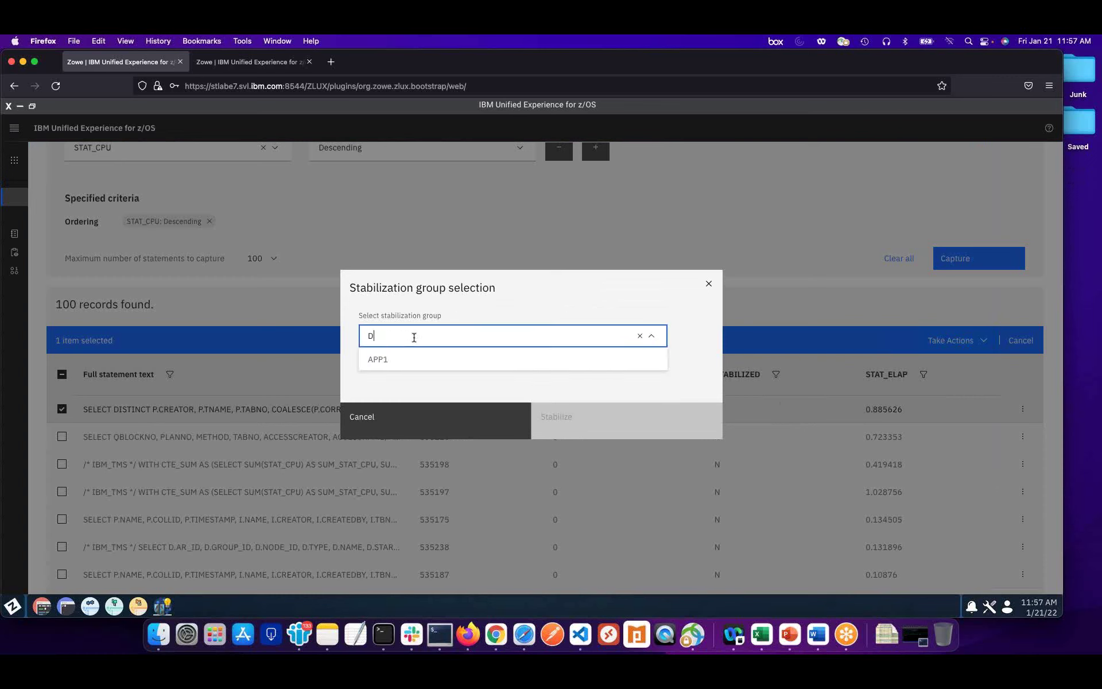
type("B2Night")
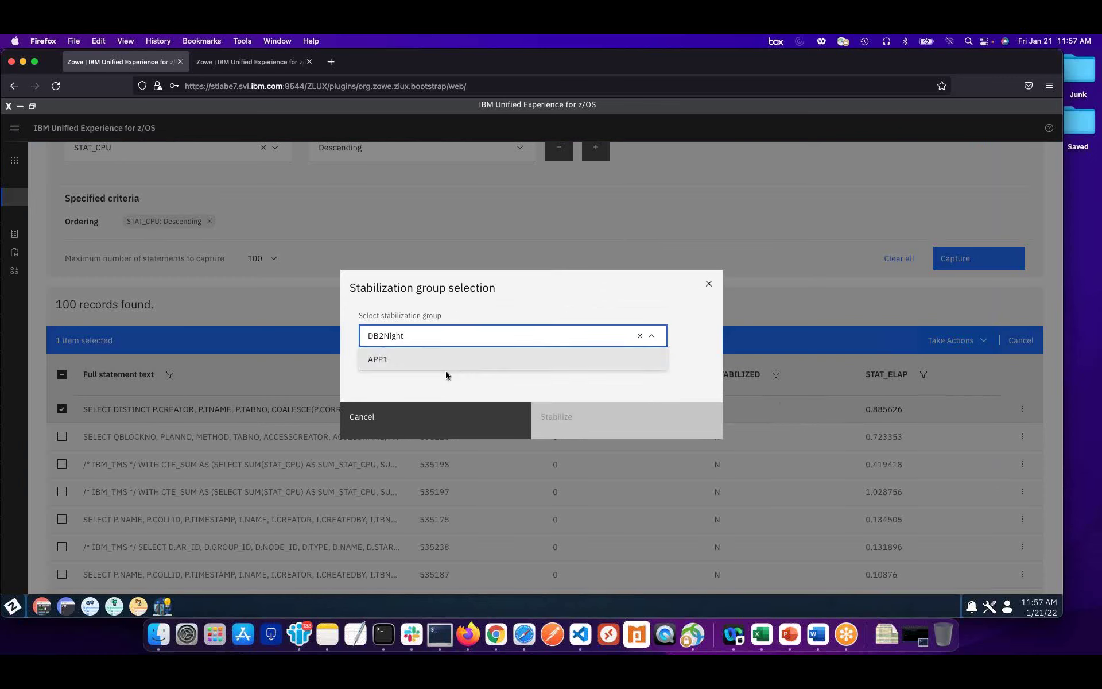
left_click(432, 338)
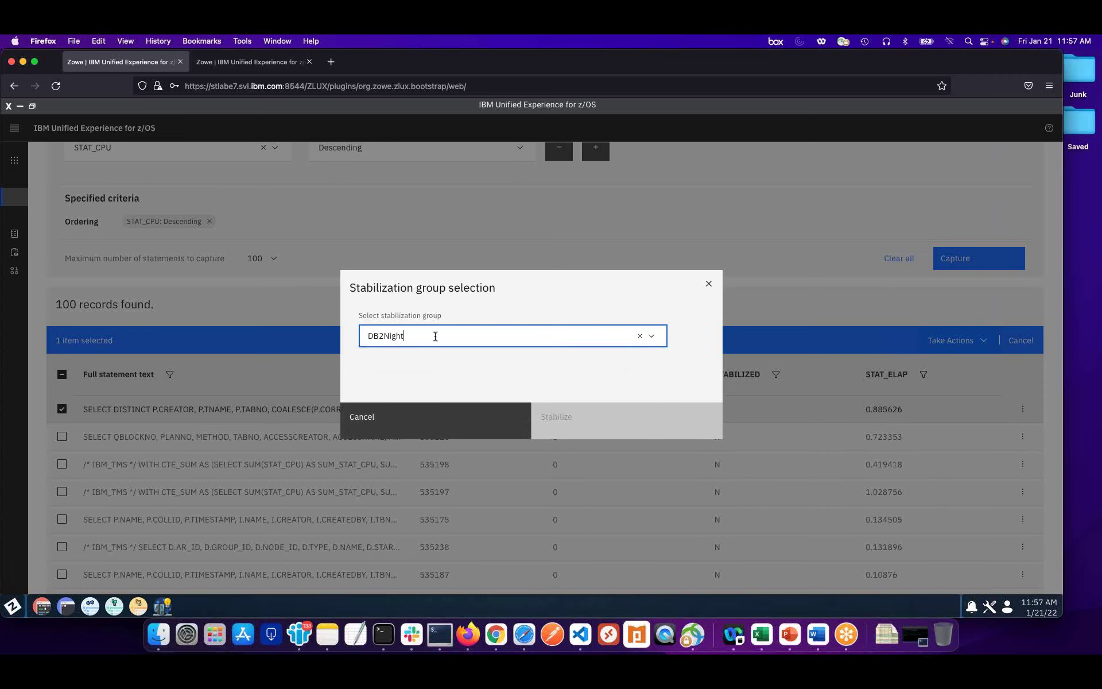
left_click(418, 333)
left_click(430, 334)
left_click_drag(402, 334, 357, 332)
key("BackSpace")
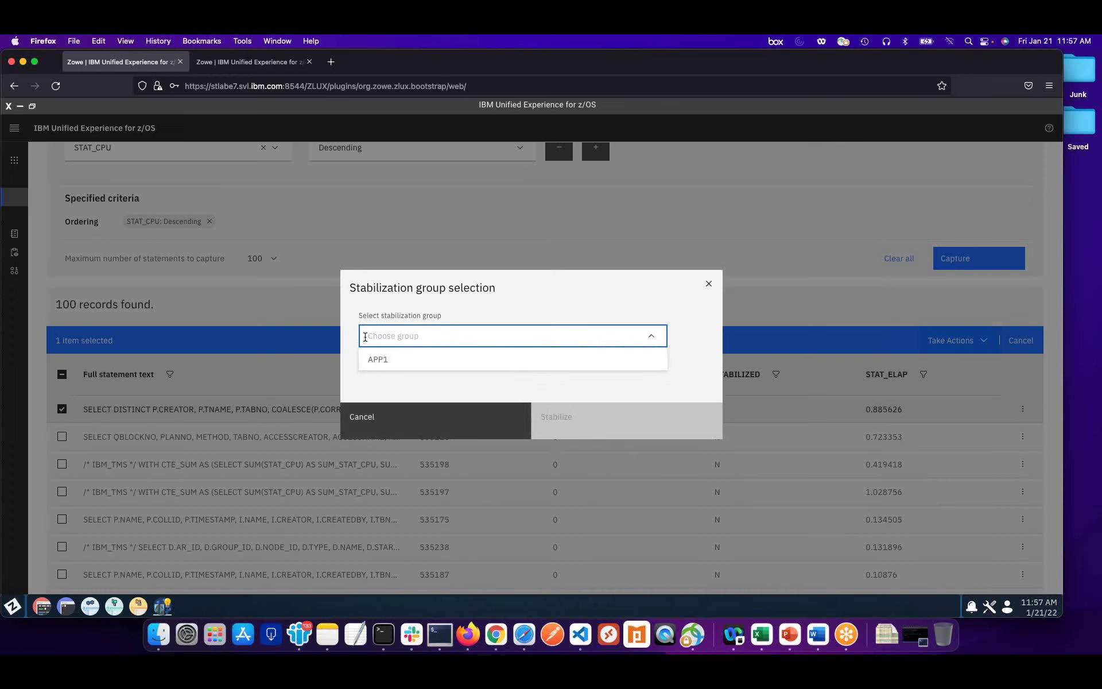
type("DB2")
key("BackSpace")
key("BackSpace")
key("BackSpace")
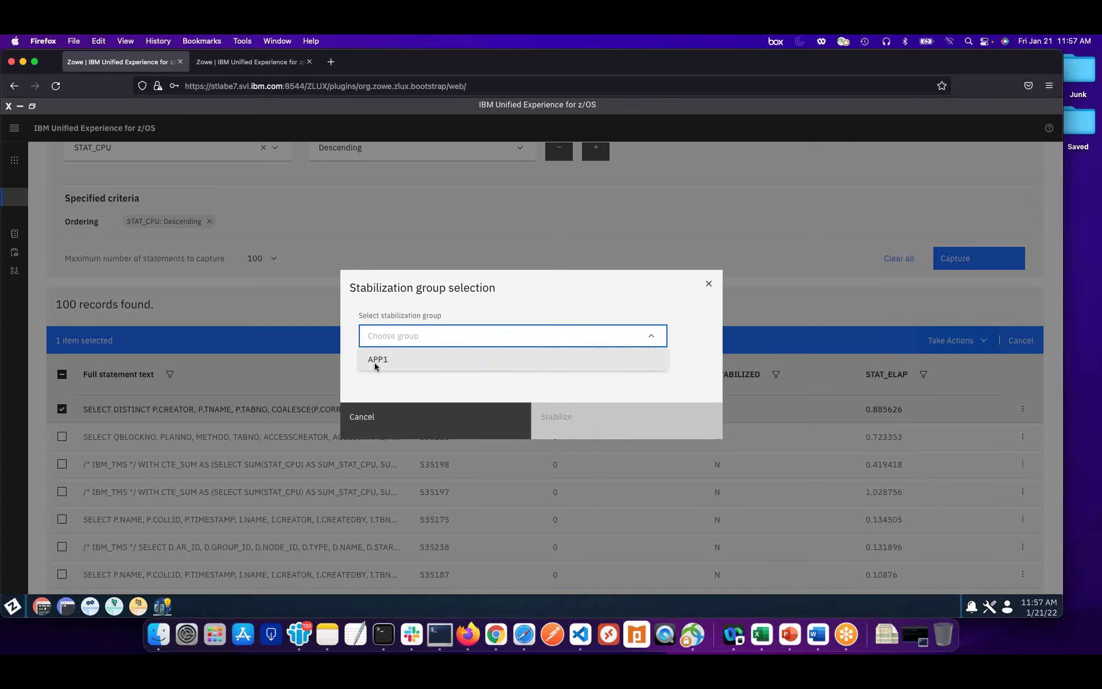
Step: Stabilize the statement with group APP1, and capture the statement cache again to refresh its status
left_click(377, 361)
left_click(599, 430)
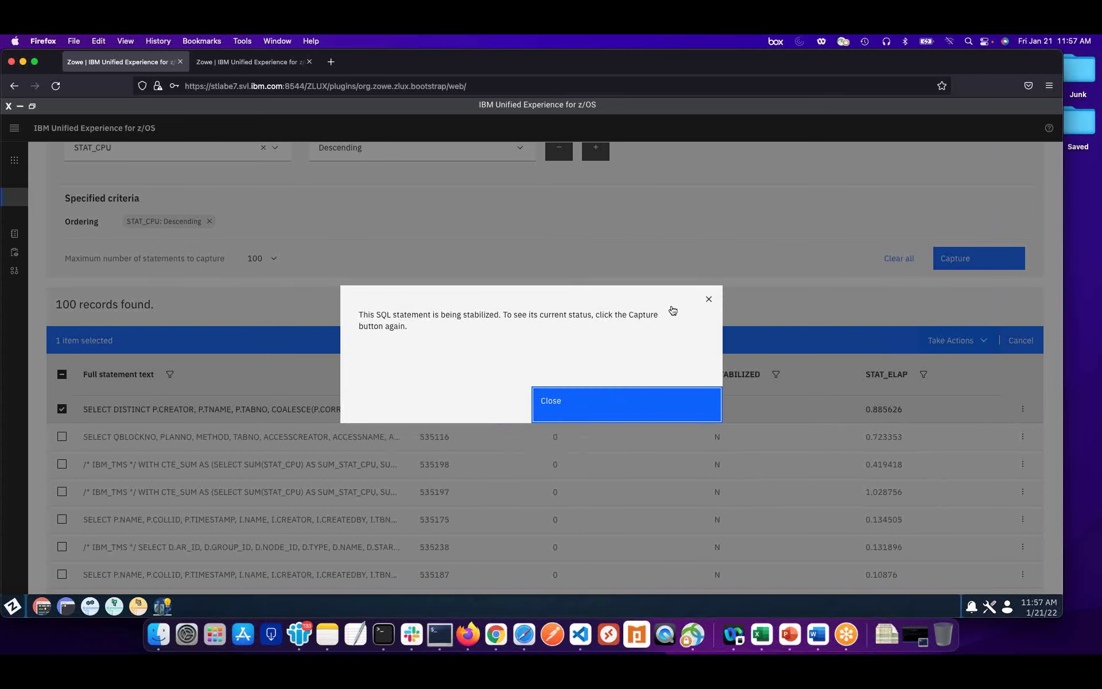
left_click(709, 299)
left_click(964, 258)
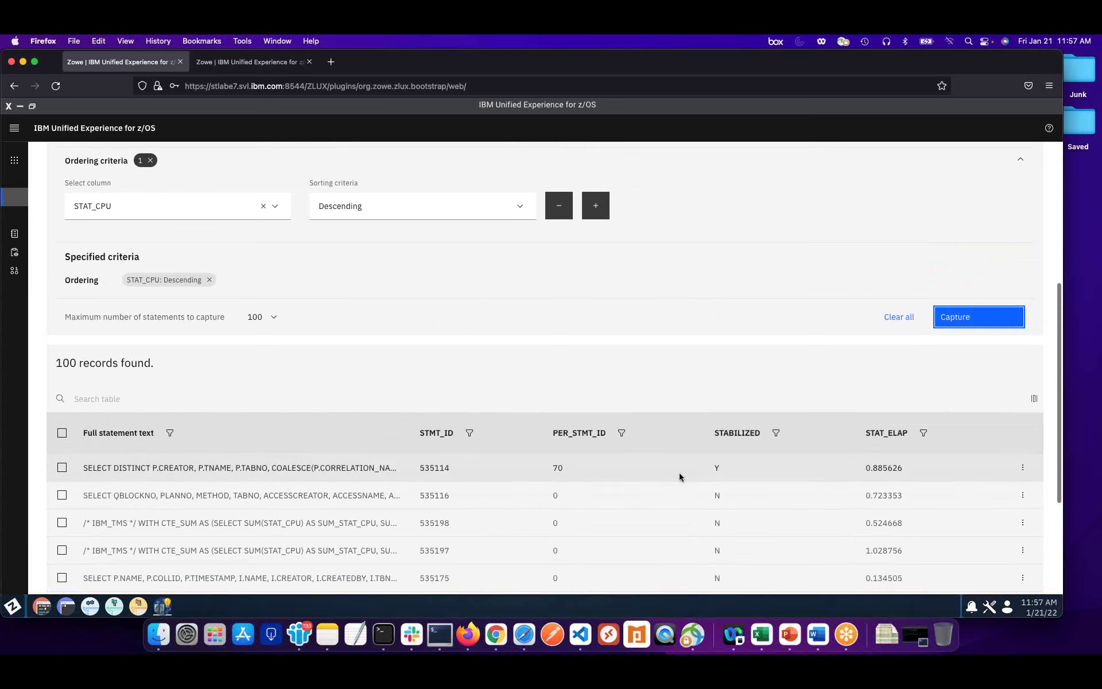
Step: Check the actions available for the stabilized statement 535114 and open its full SQL query
left_click(1022, 467)
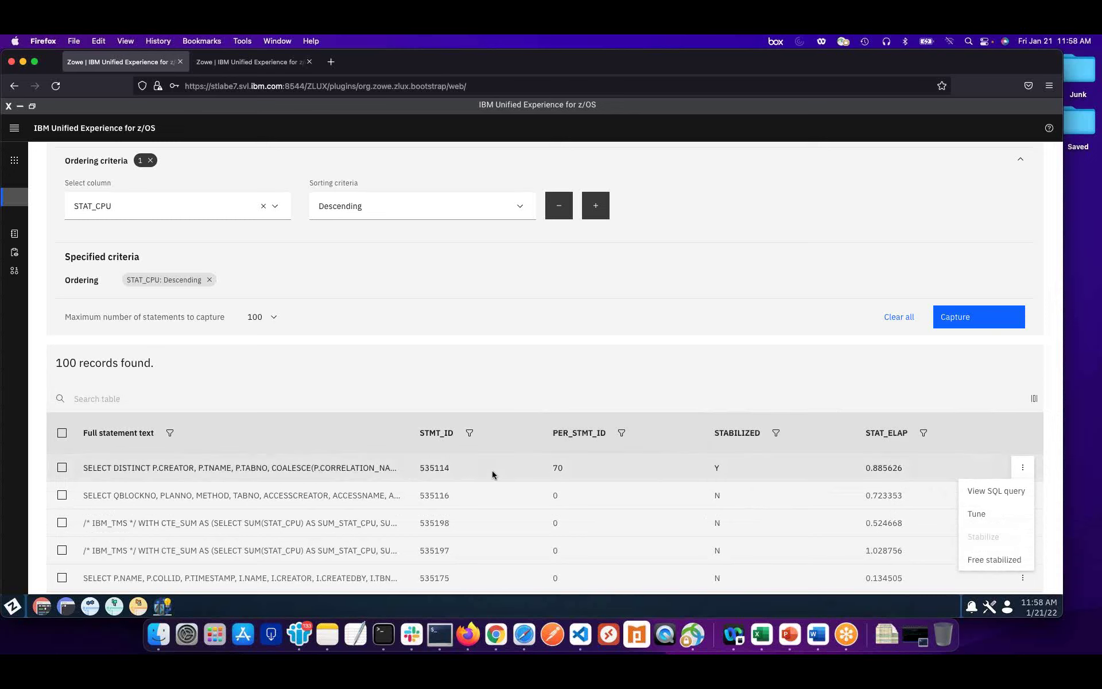
triple_click(742, 374)
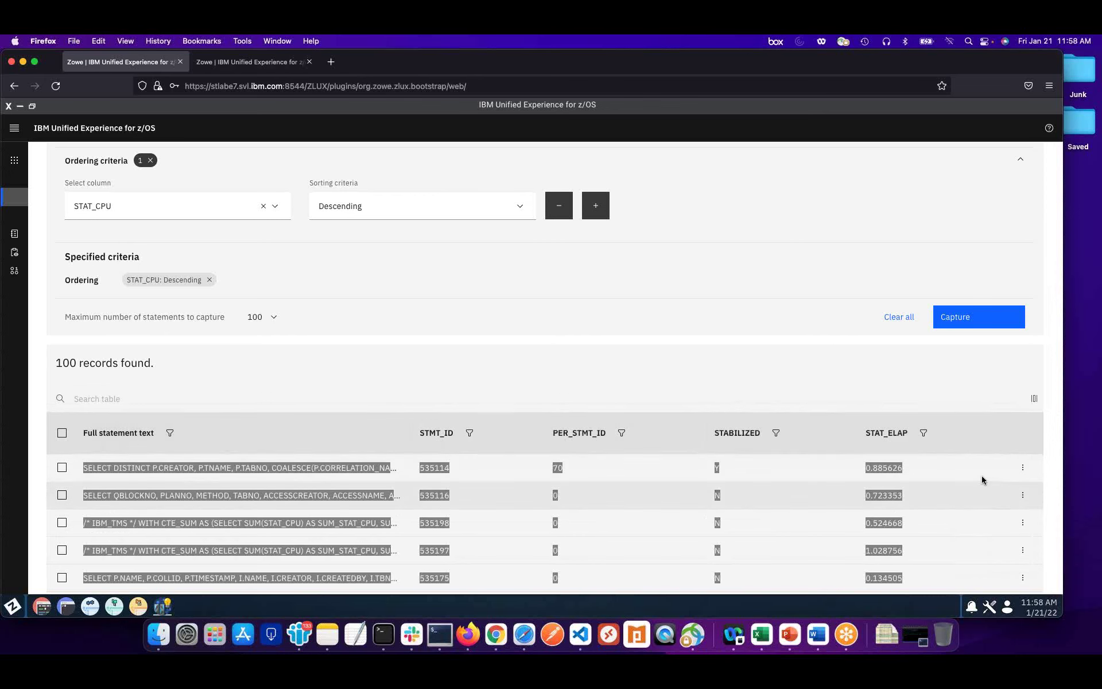
left_click(853, 379)
left_click(1022, 469)
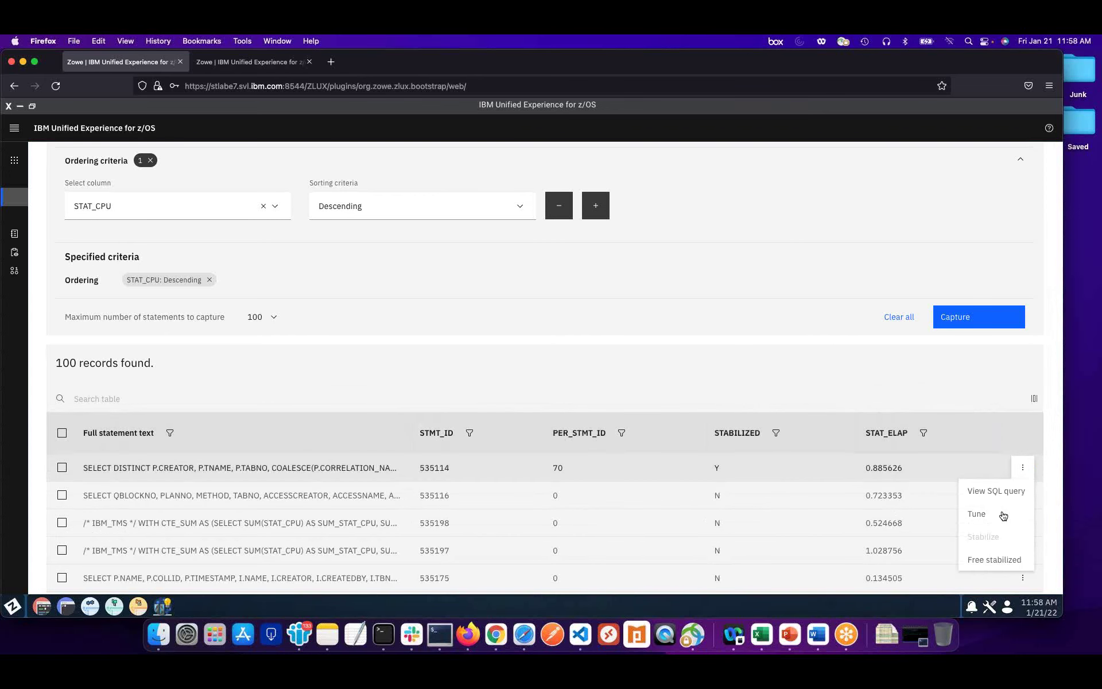
left_click(993, 490)
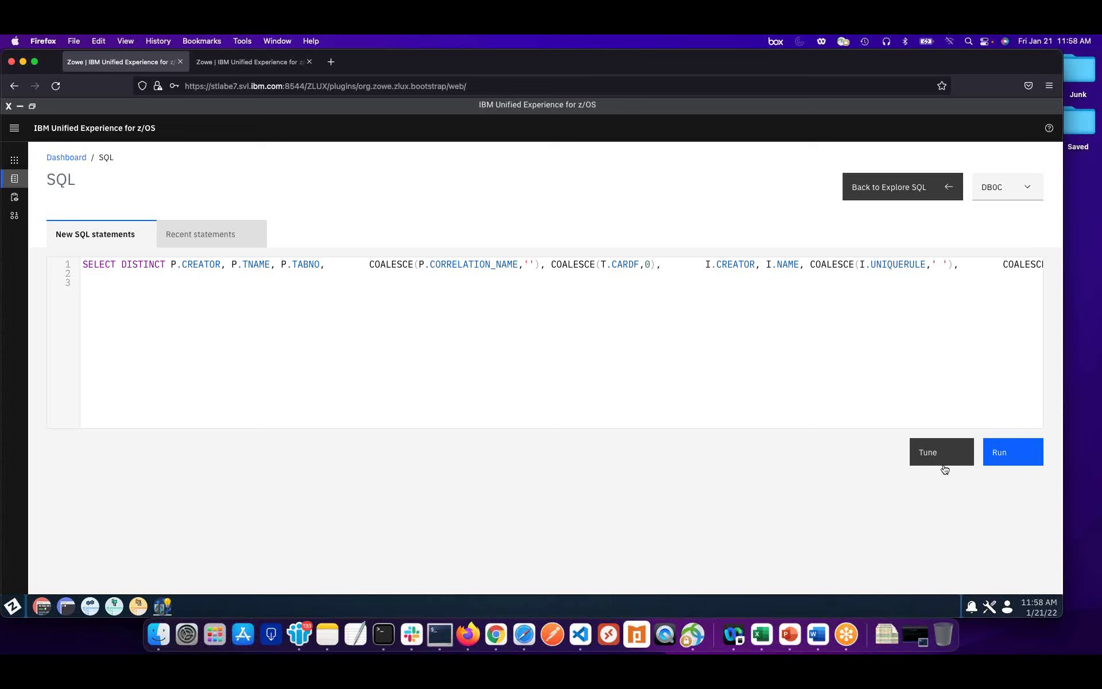
Step: Return to the captured SQL statements and start query tuning for the stabilized statement with STMT_ID 535114
left_click(889, 189)
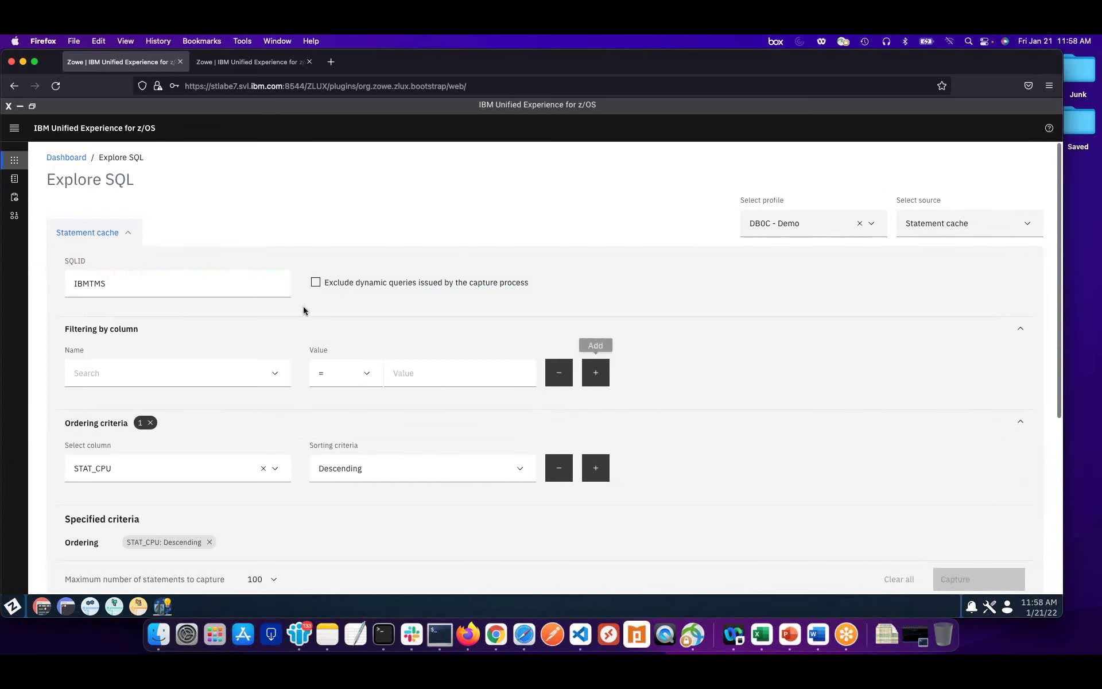
scroll(217, 364, "down", 2)
scroll(691, 450, "down", 3)
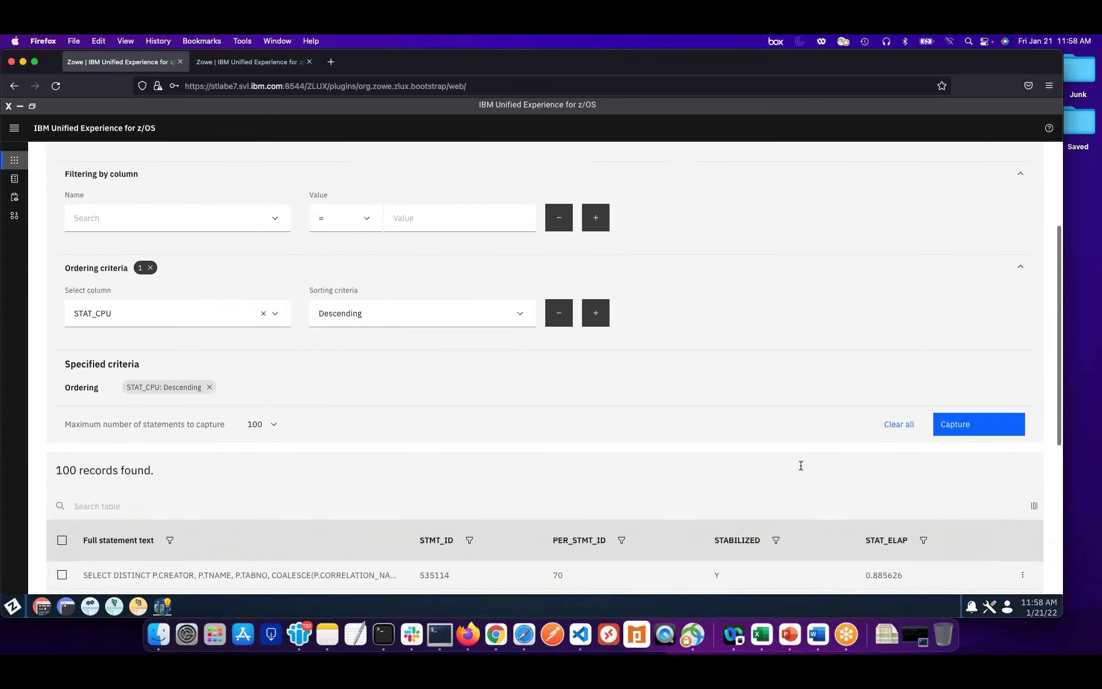
scroll(799, 464, "down", 4)
scroll(985, 421, "down", 1)
left_click(1022, 367)
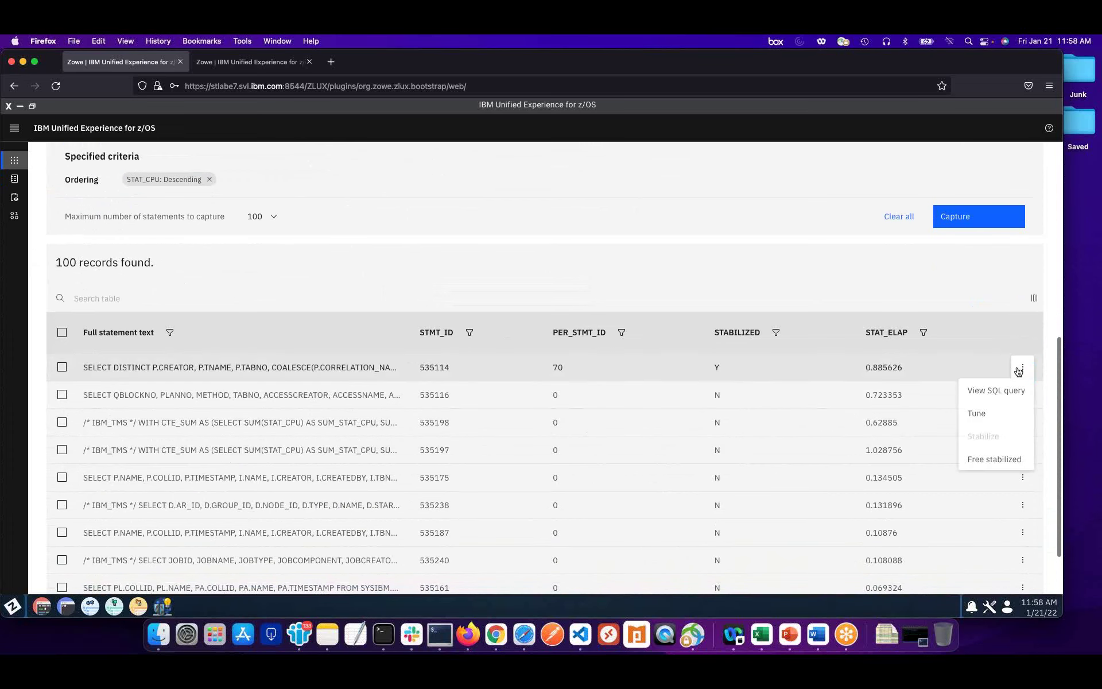
left_click(979, 414)
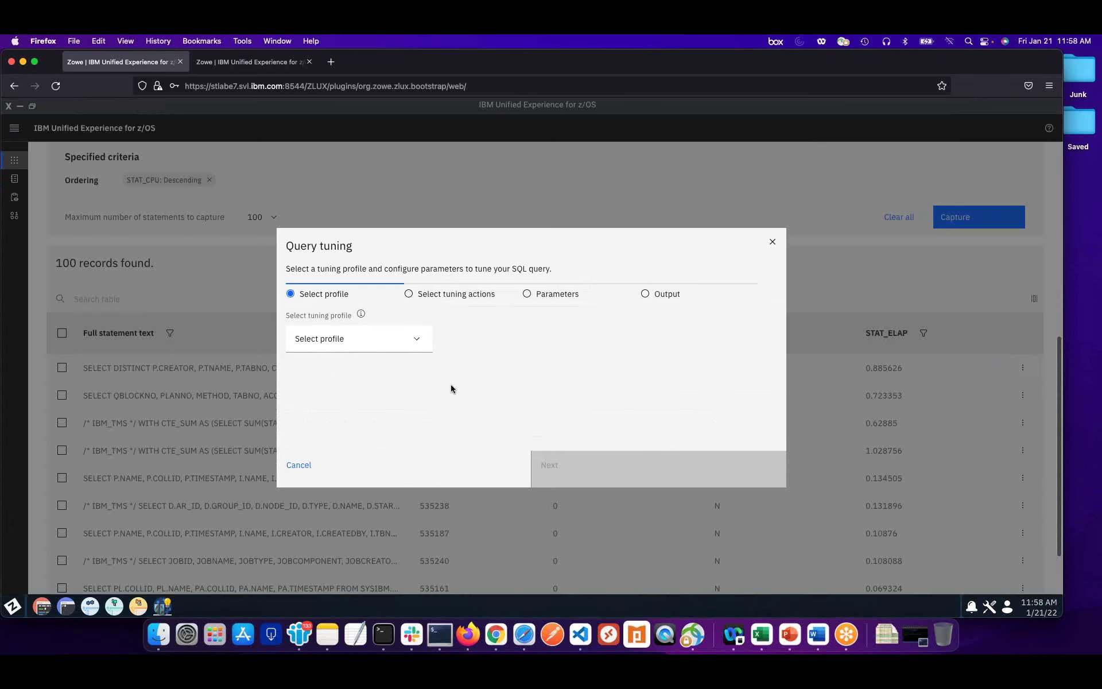
Step: Choose the Demo tuning profile and continue with the Statistics advisor and Visual explain tuning actions
left_click(323, 347)
left_click(321, 366)
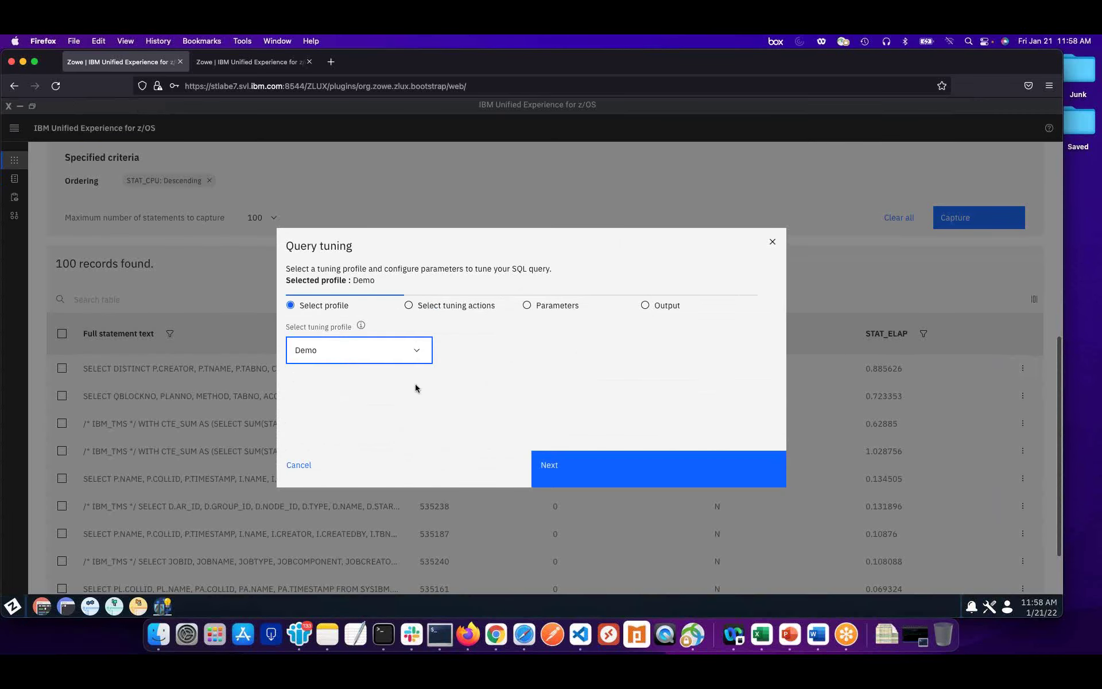
left_click(603, 473)
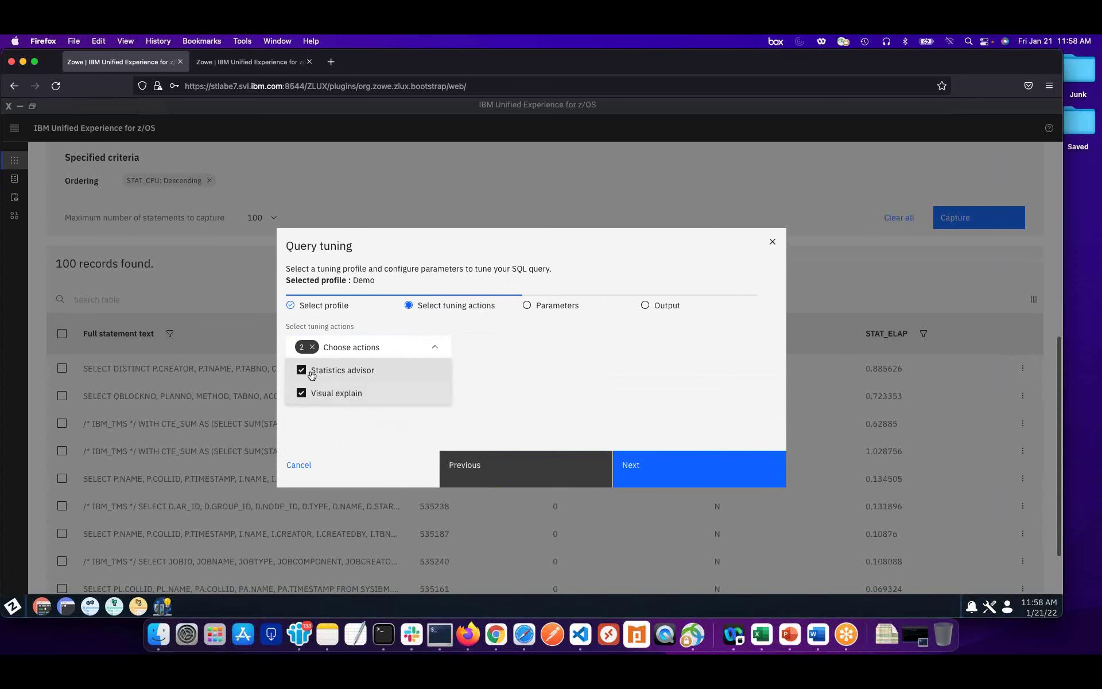
left_click(645, 468)
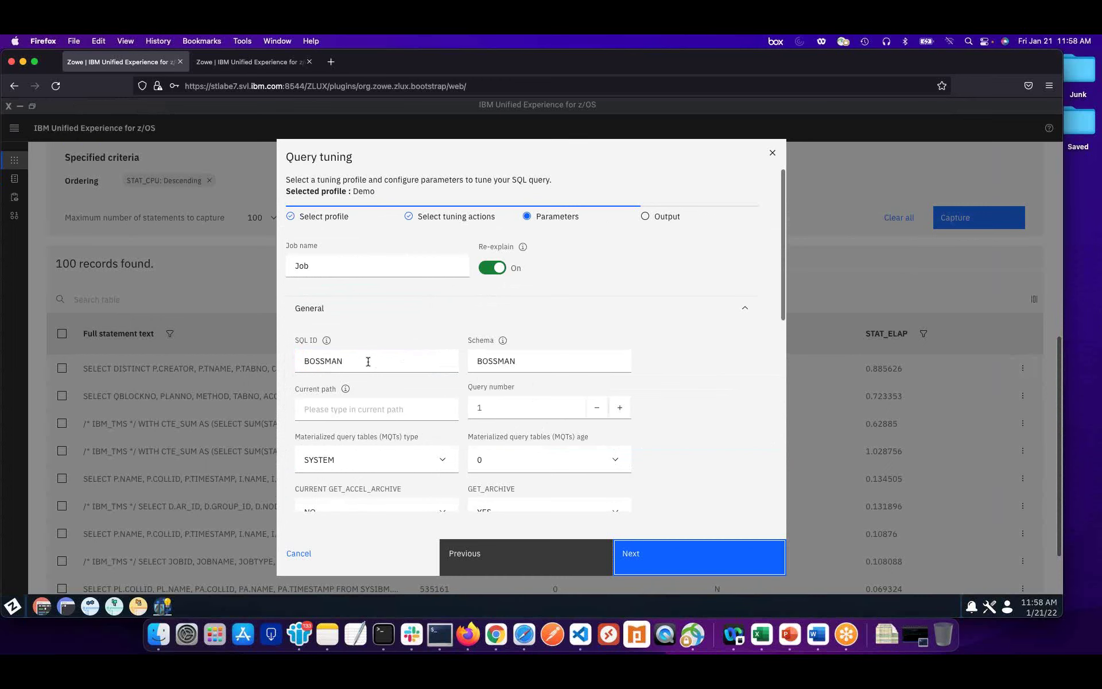
Step: Set both the SQL ID and the schema to IBMTMS in the tuning parameters and submit the tuning jobs
left_click_drag(368, 362, 258, 363)
type("IBMTMS")
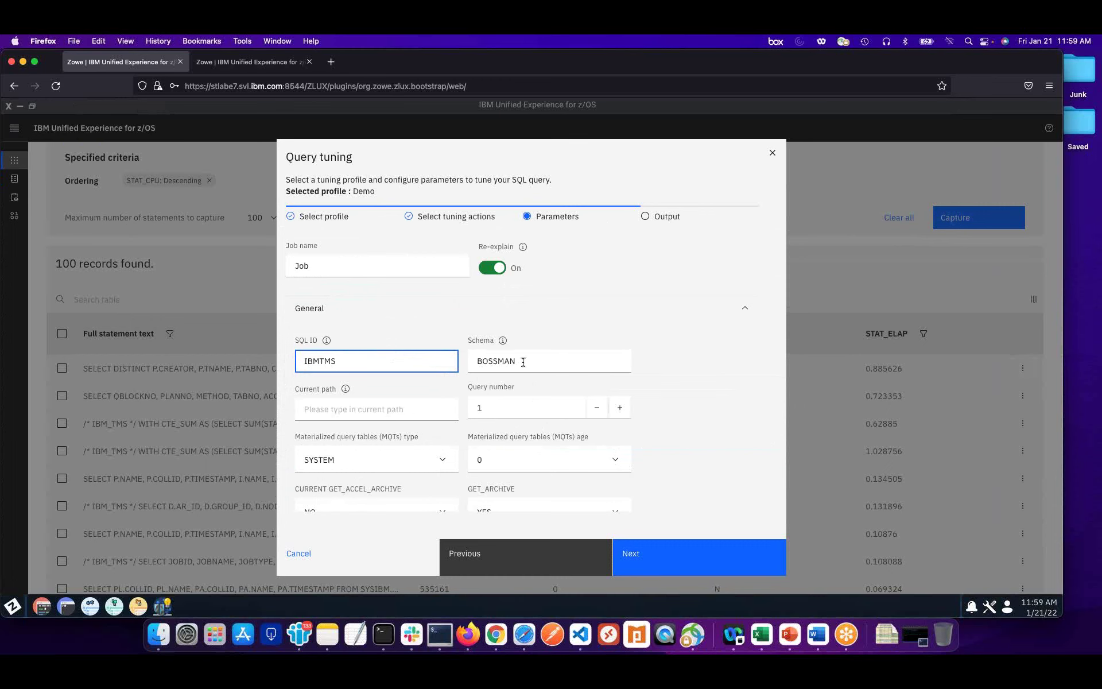
left_click_drag(529, 363, 447, 358)
type("IBMTMS")
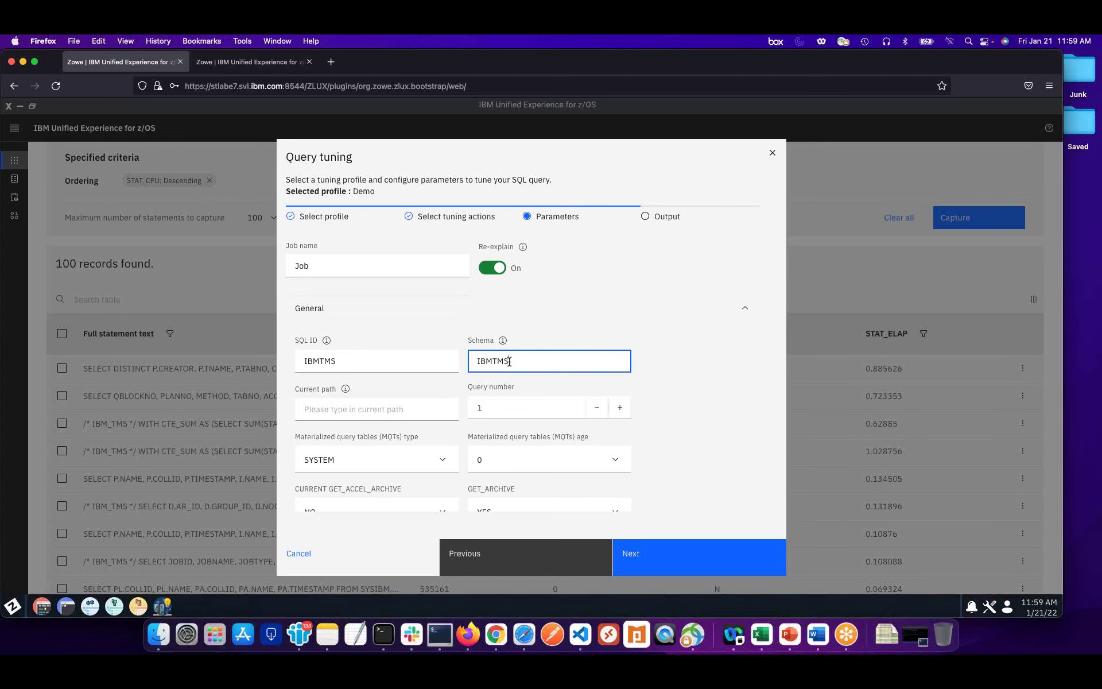
left_click(663, 559)
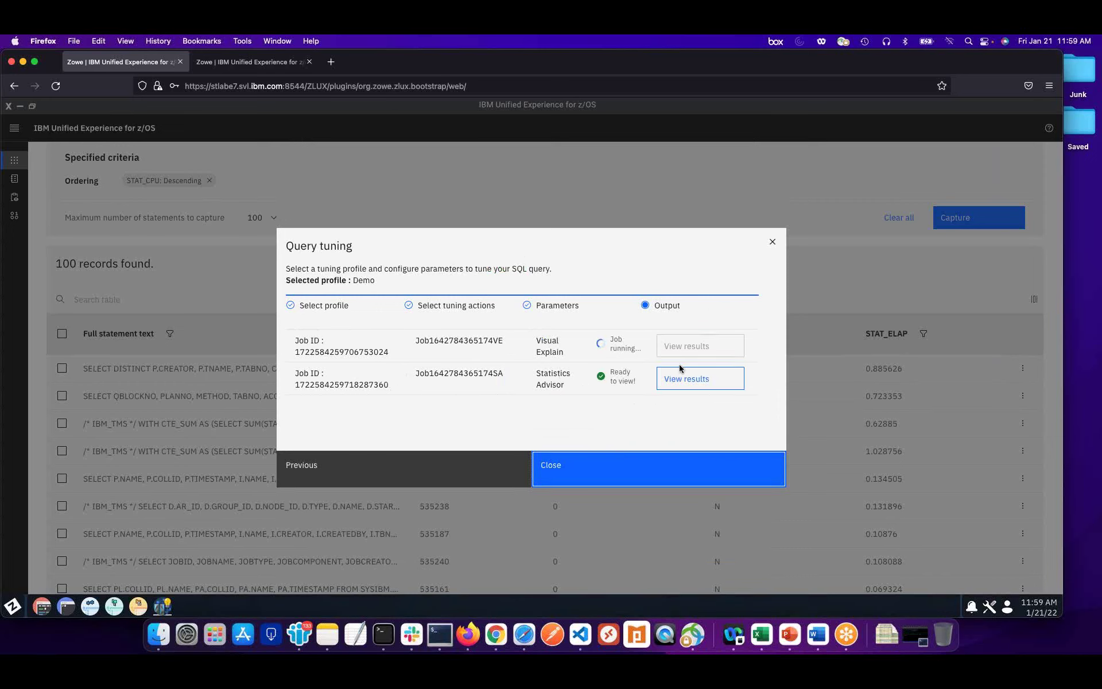
Step: Open the Visual Explain results, collapse the related tuning actions, and select the (11) IXSCAN node, giving the access path graph more room
left_click(687, 345)
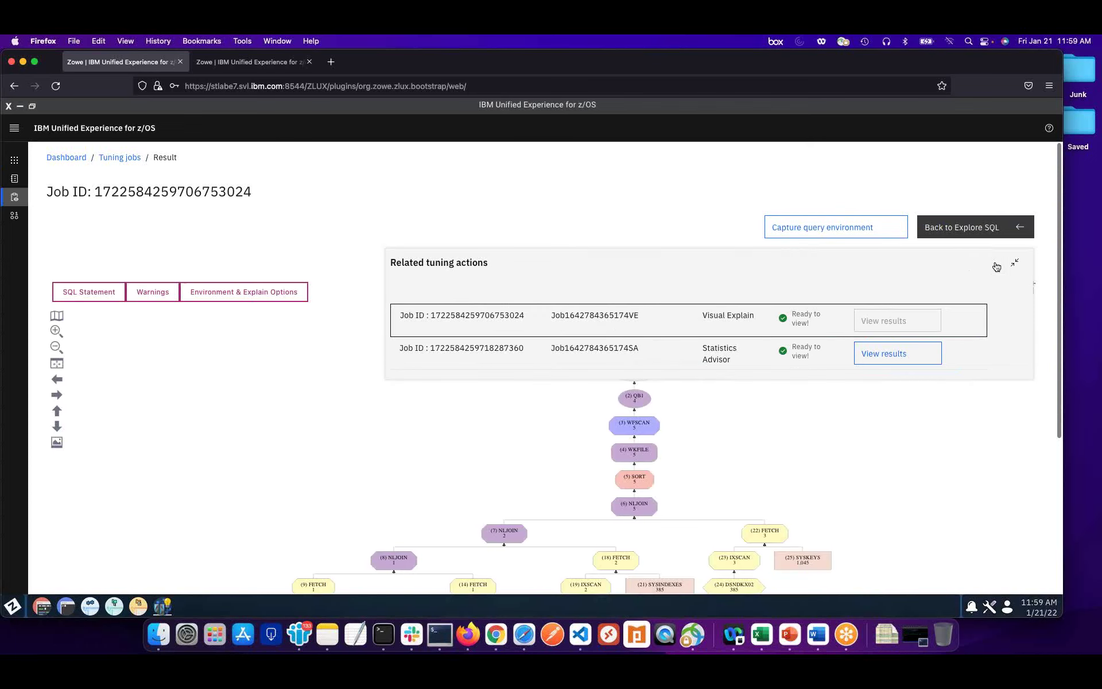
left_click(1016, 265)
scroll(579, 394, "down", 3)
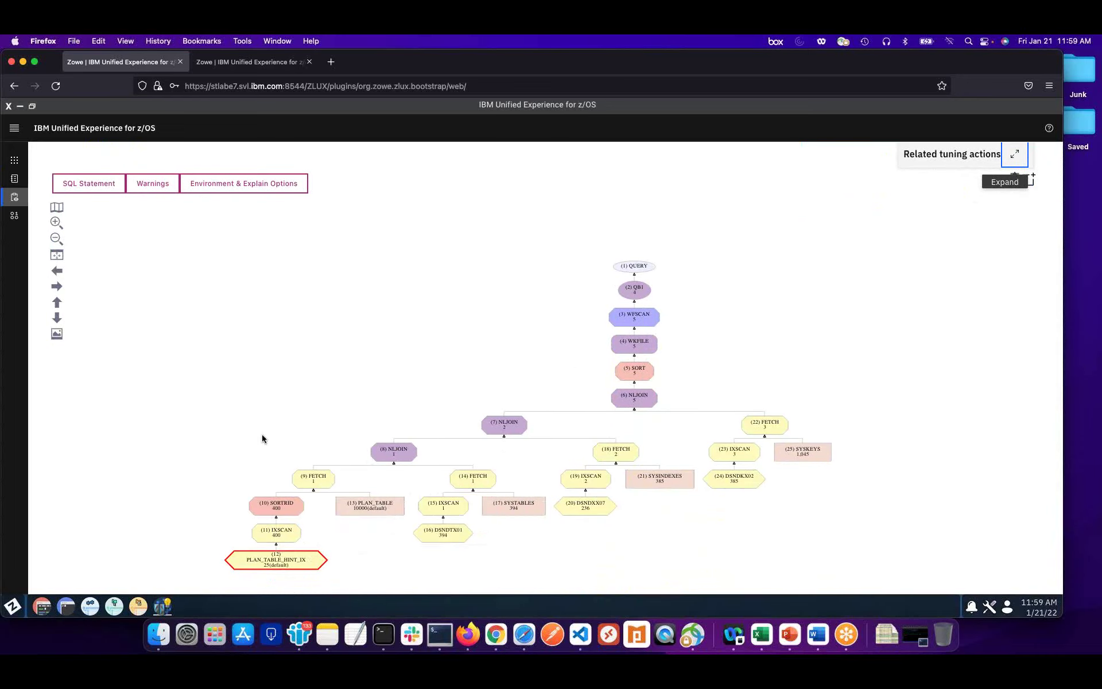
left_click(290, 535)
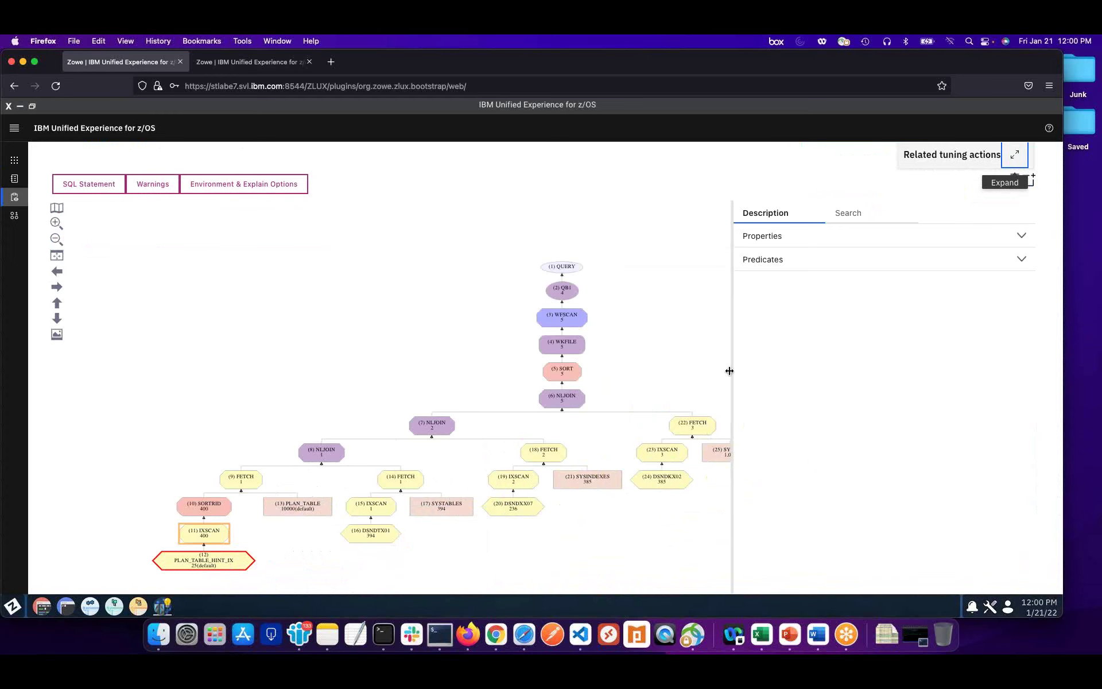
left_click_drag(734, 375, 810, 372)
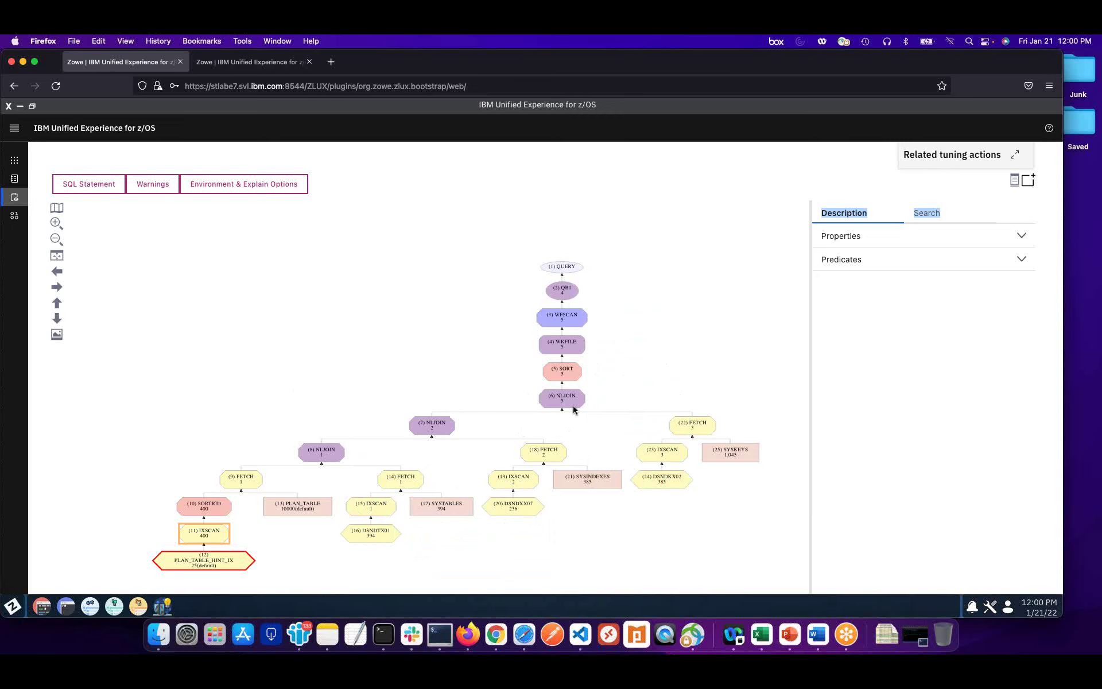
Step: Review the SQL statement behind the access path graph and examine the properties of the (11) IXSCAN node
left_click(99, 192)
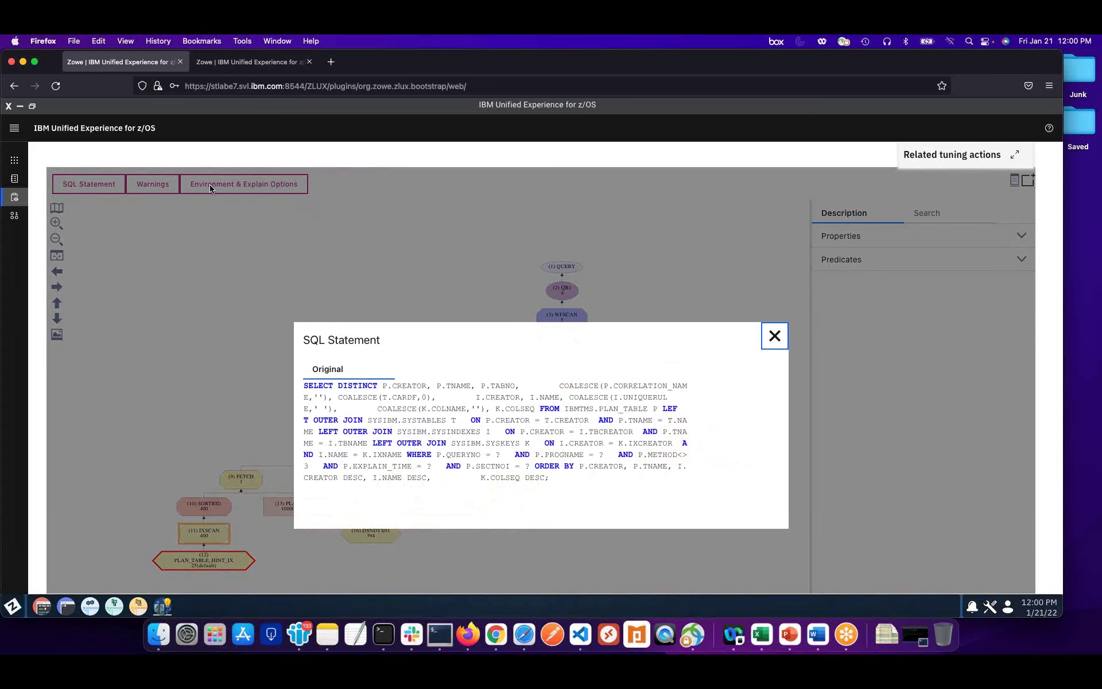
left_click(775, 336)
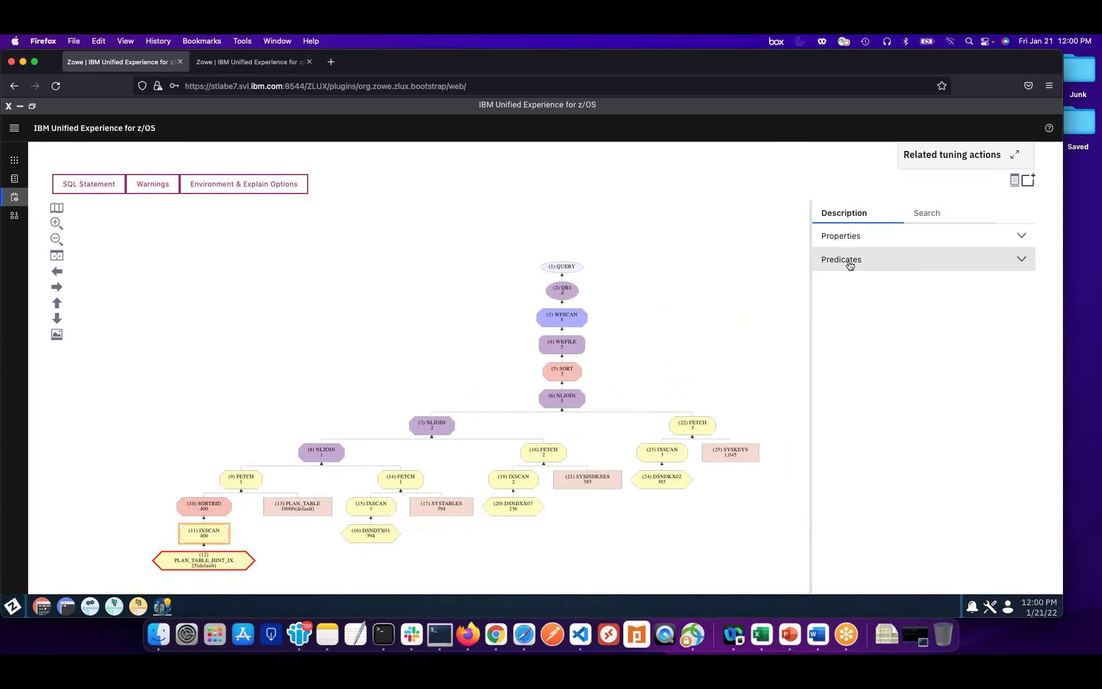
left_click(1023, 240)
scroll(927, 331, "down", 3)
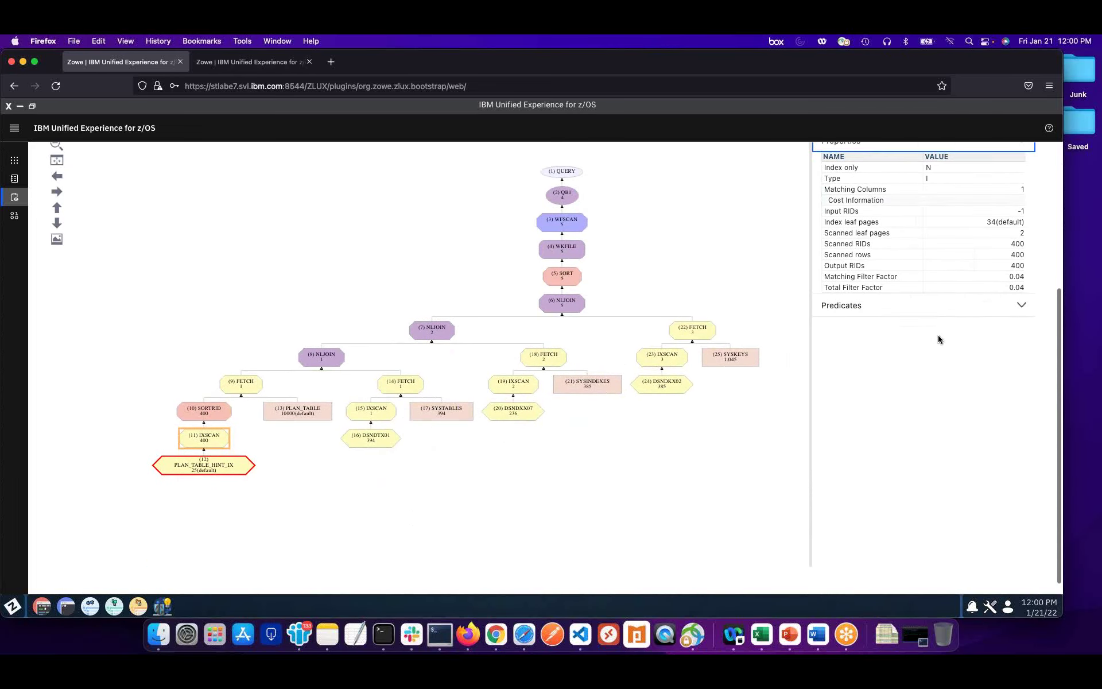
scroll(928, 307, "up", 5)
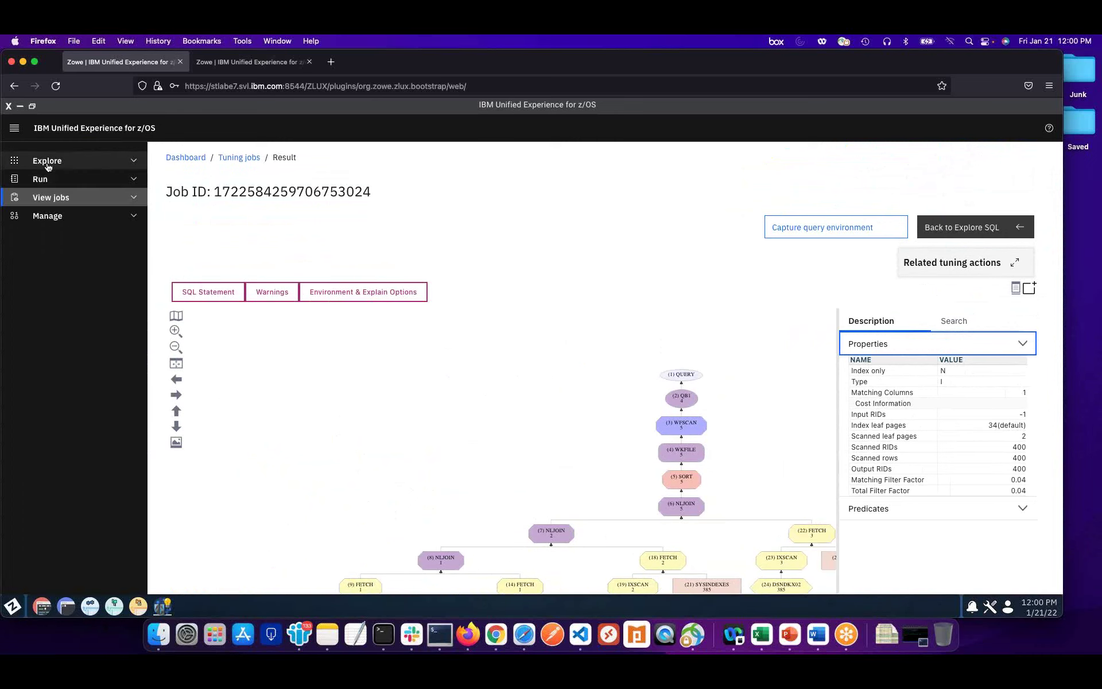
Step: Go to the Explore objects page and set the name filter to Contains EMP
left_click(48, 166)
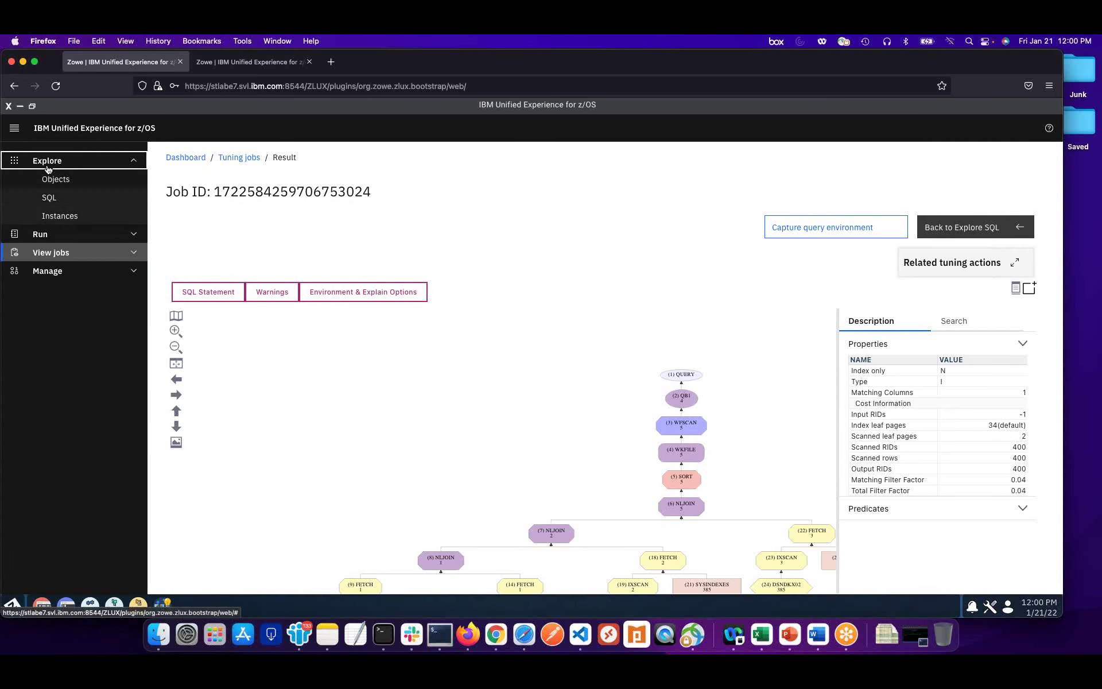
left_click(67, 178)
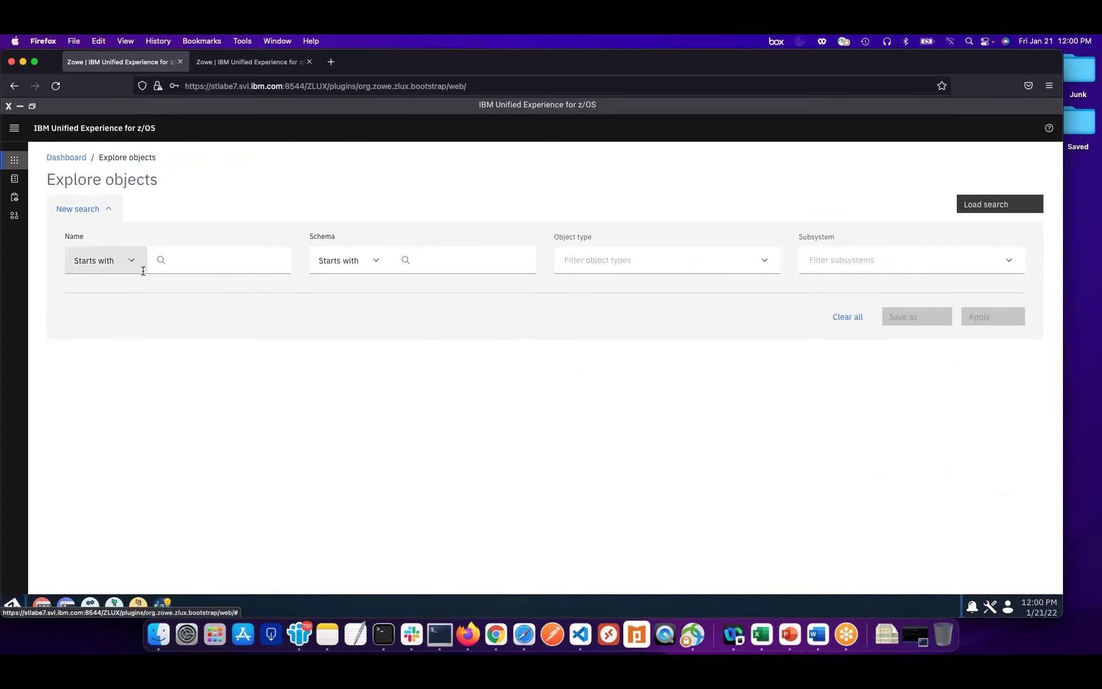
left_click(135, 263)
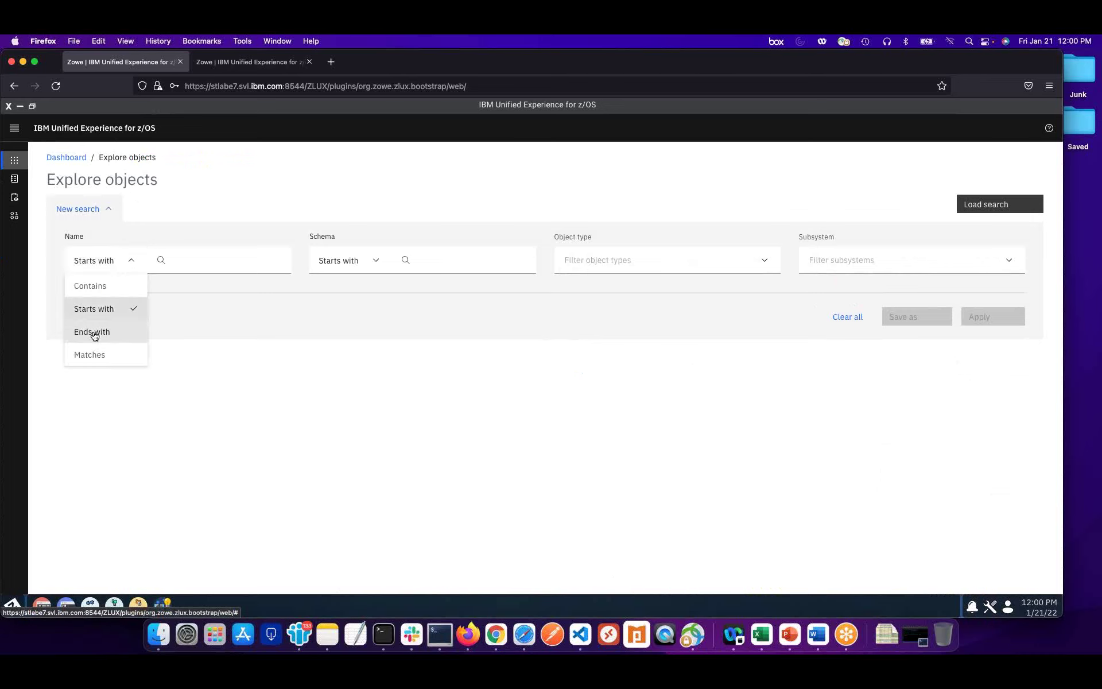
left_click(91, 285)
left_click(215, 262)
type("EMP")
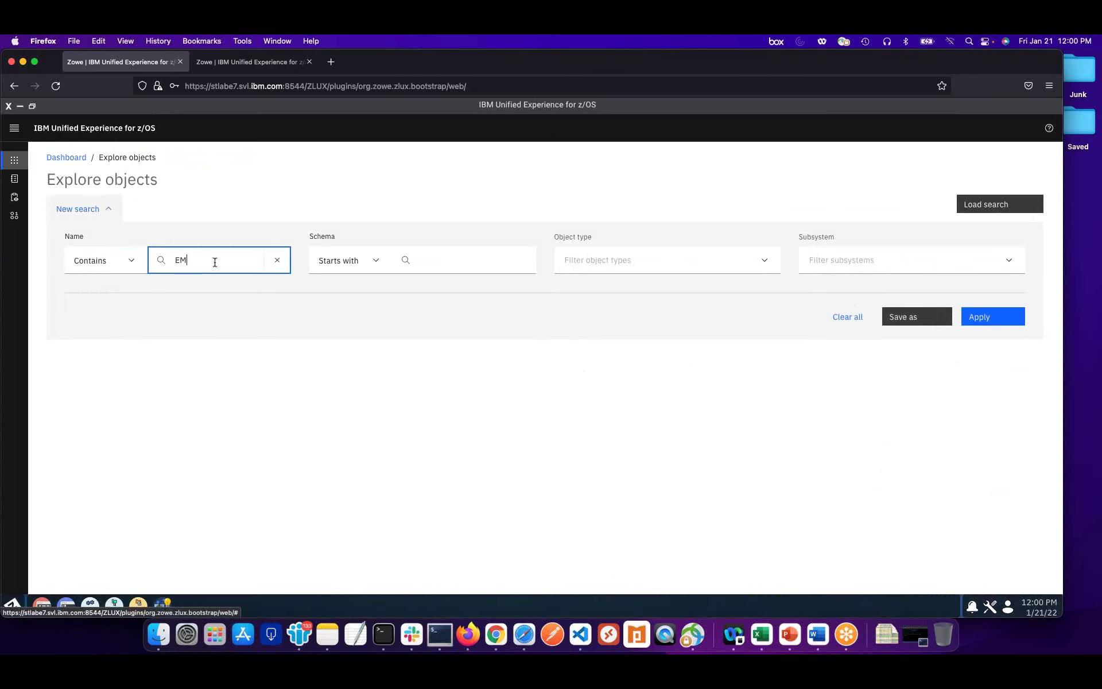
Step: Restrict the object types to Package (Db2) and Stored procedure, and run the object search
left_click(647, 260)
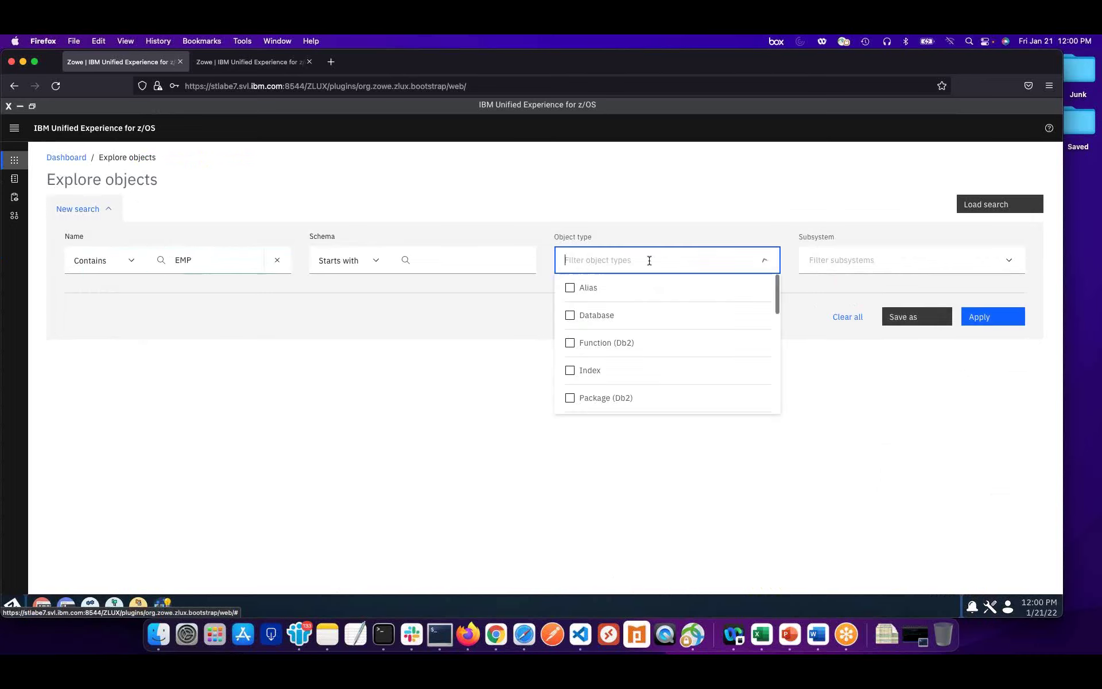
scroll(606, 353, "down", 1)
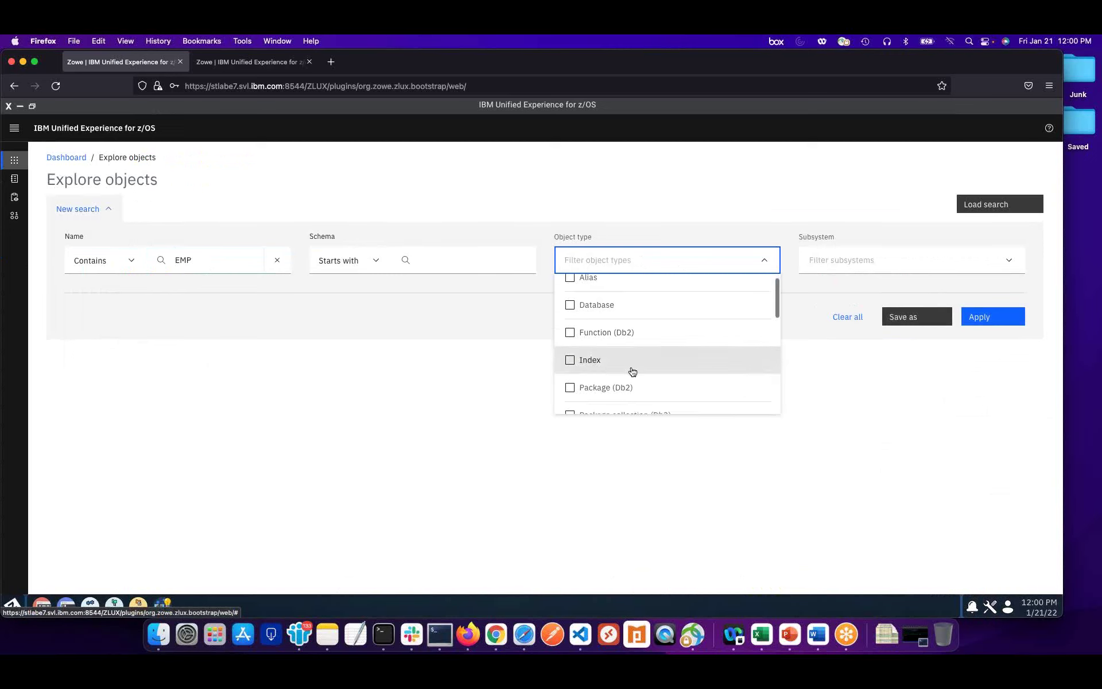
left_click(607, 365)
scroll(603, 360, "down", 3)
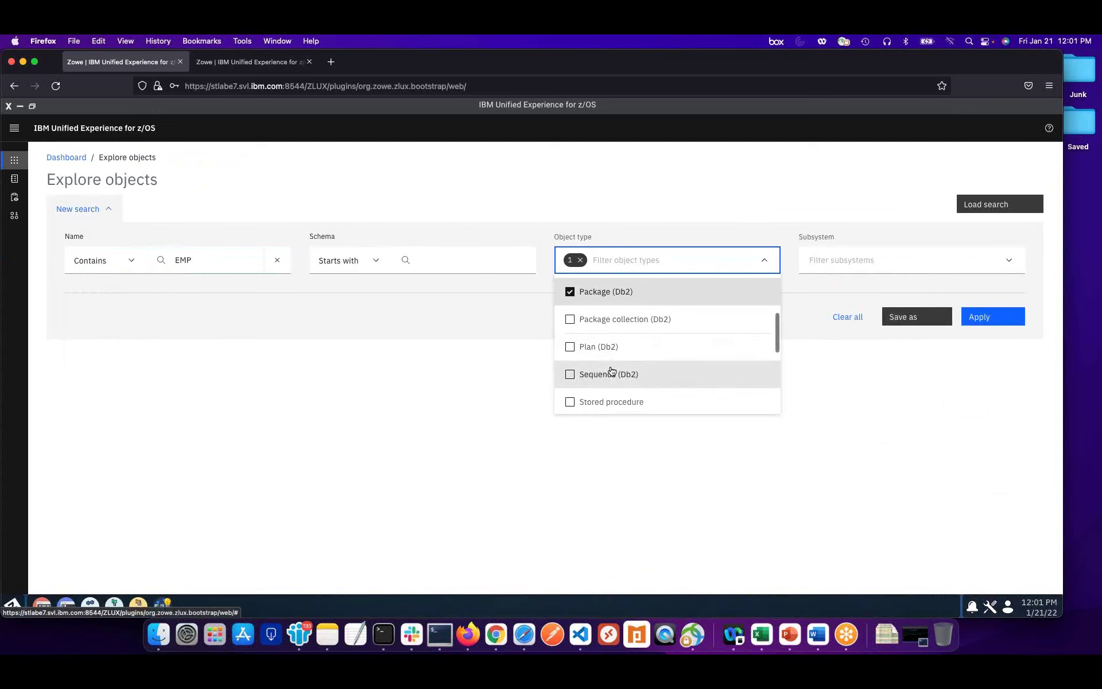
left_click(611, 404)
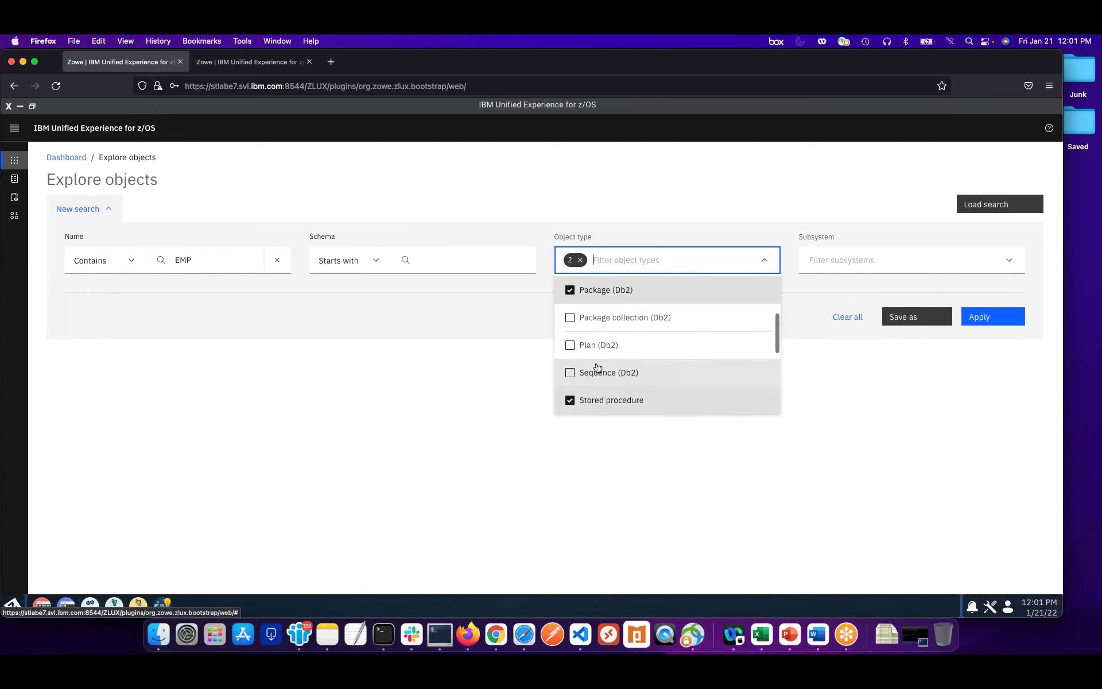
left_click(906, 384)
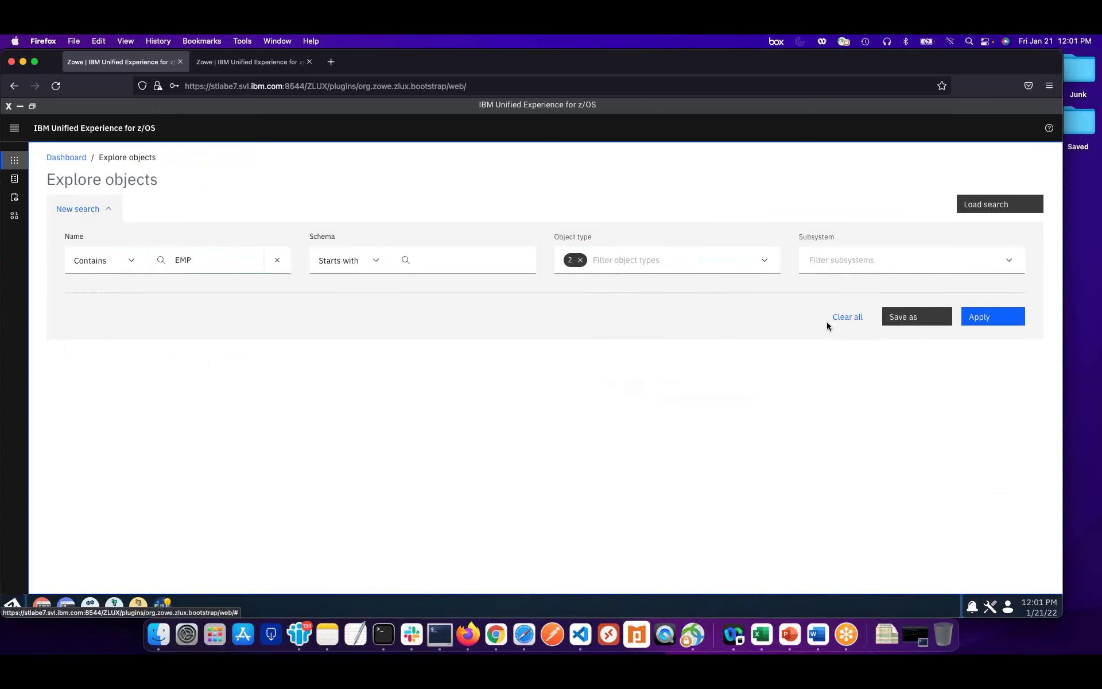
left_click(994, 317)
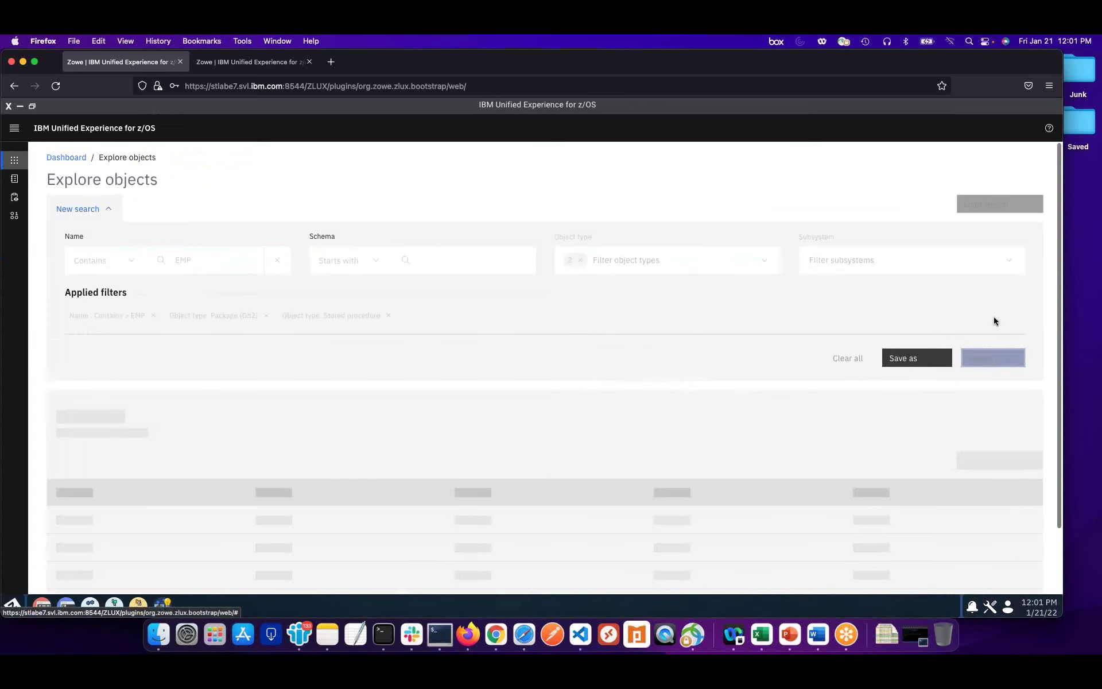
Step: Open the details of the GET_EMP_NSP stored procedure and view its DDL
scroll(610, 389, "down", 1)
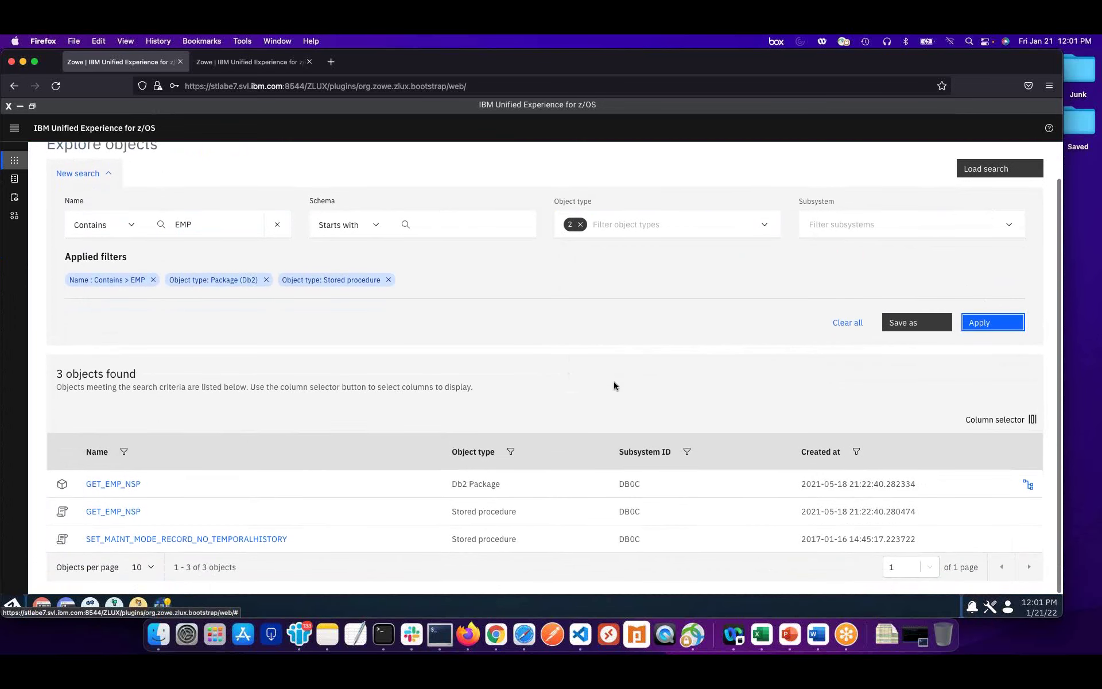
left_click(113, 515)
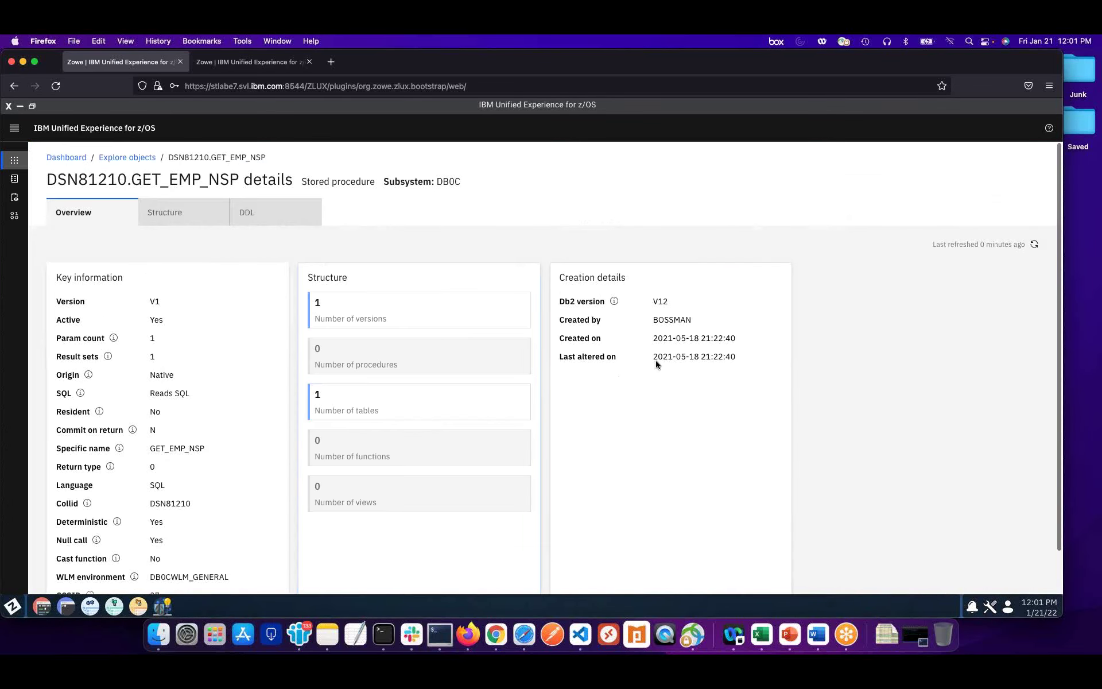
left_click(266, 215)
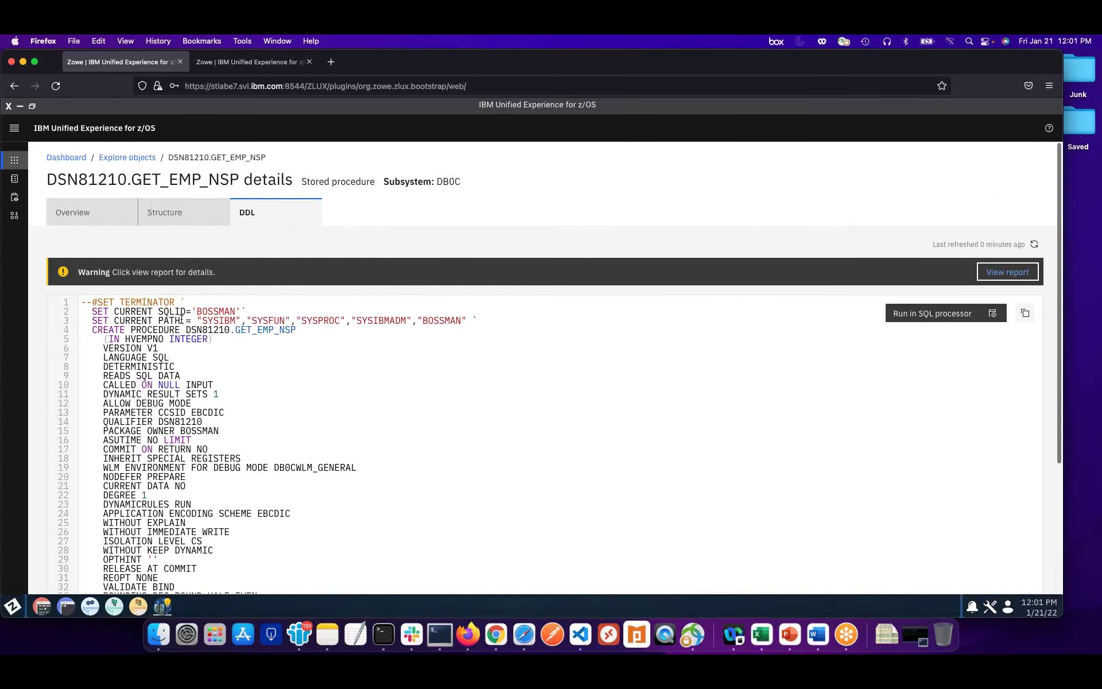
Step: Return to the object search results and open the bind details of the GET_EMP_NSP Db2 package
left_click(117, 157)
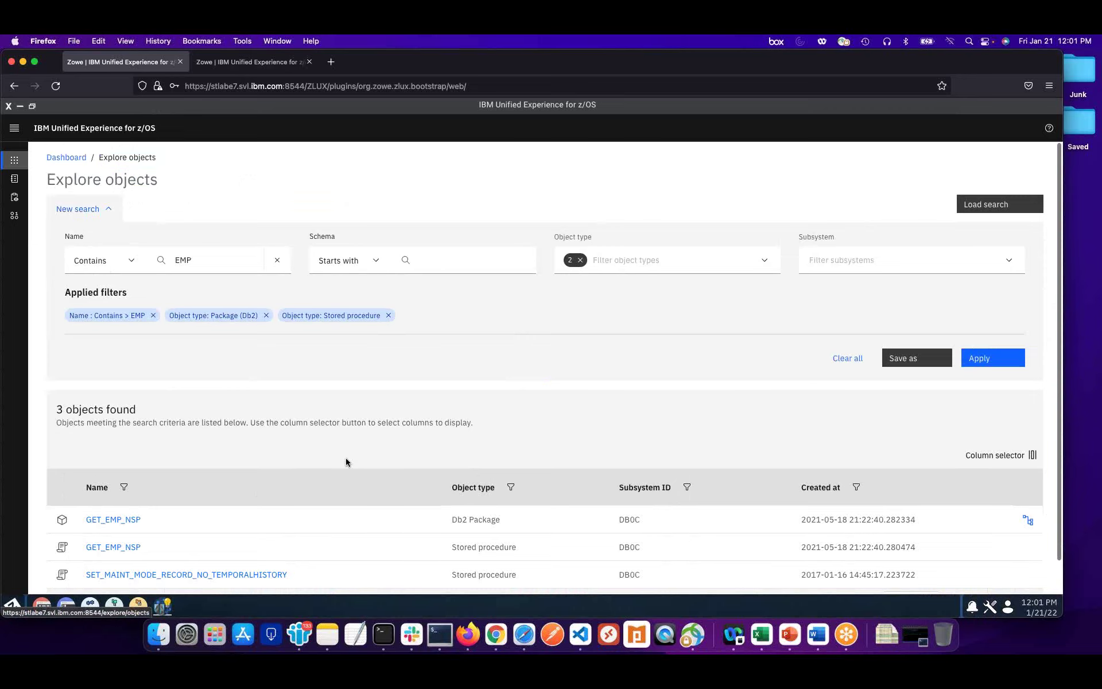
scroll(402, 494, "down", 1)
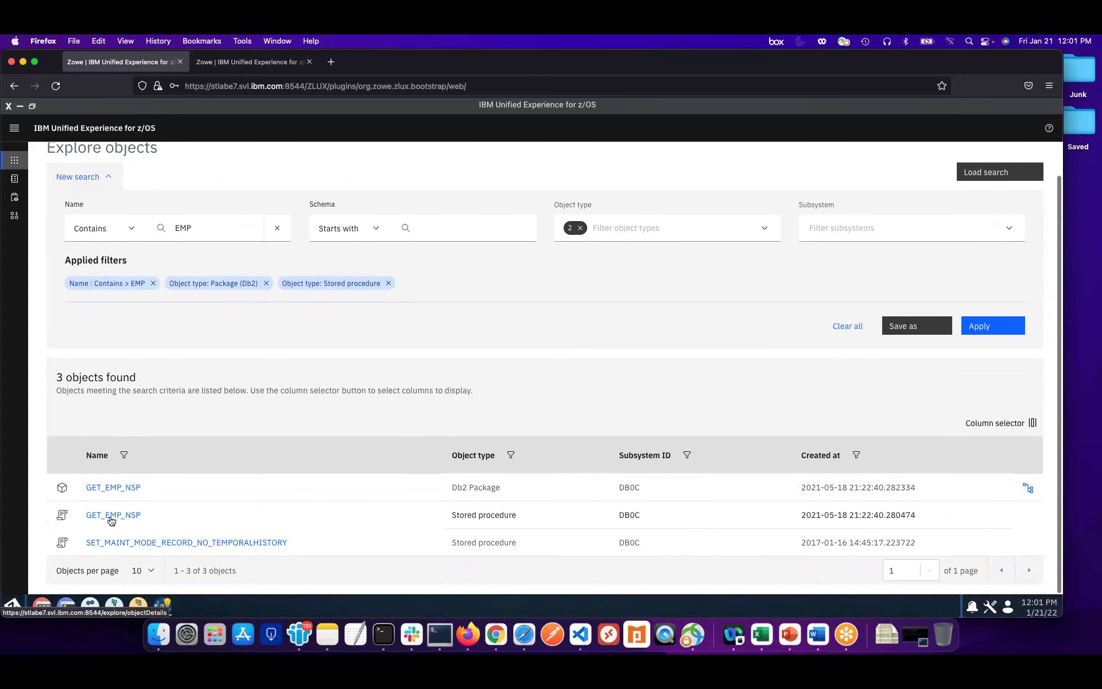
left_click(110, 487)
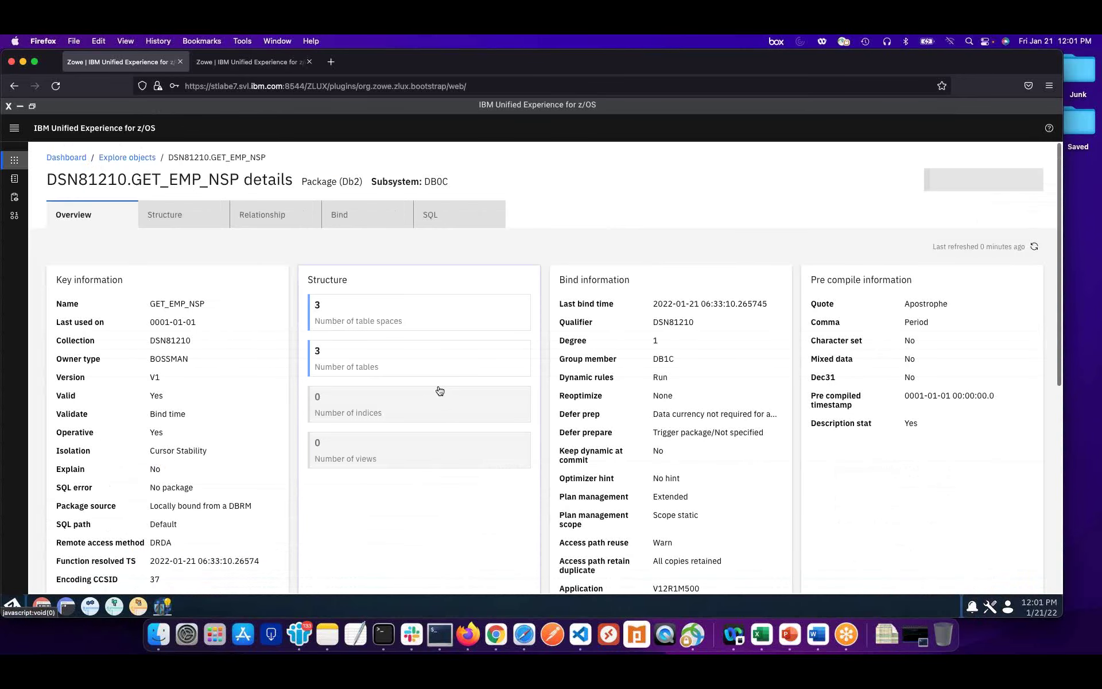
left_click(373, 237)
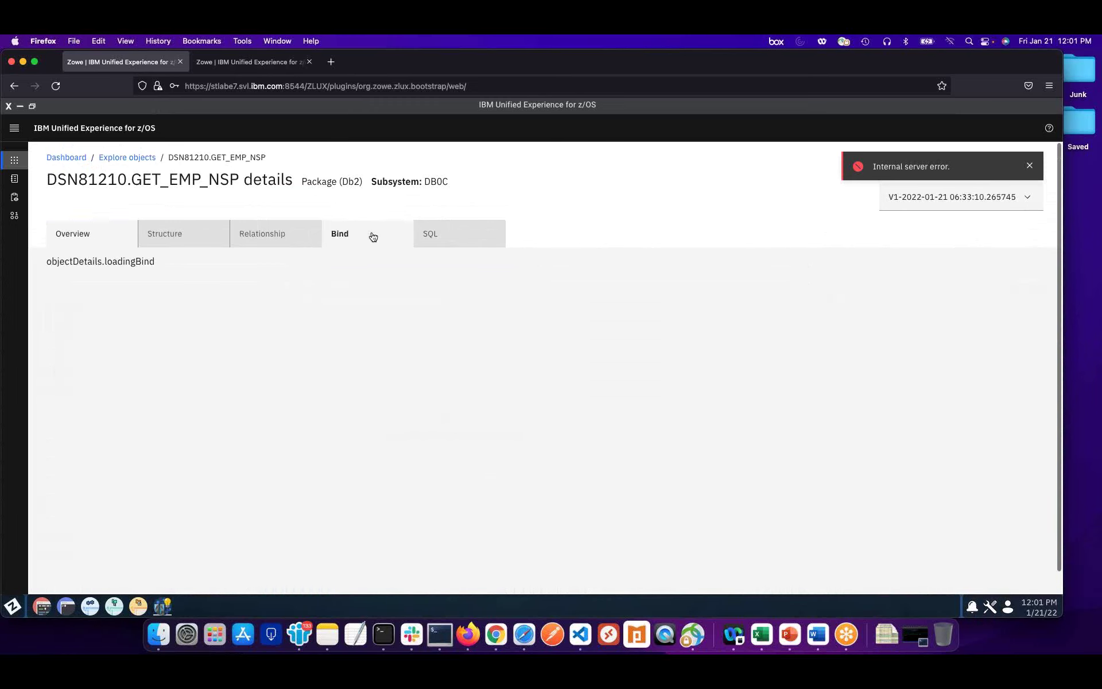
Step: Dismiss the error notification, and edit the bind of the GET_EMP_NSP package to apply and confirm the Rebind operation for version V1
left_click(1029, 167)
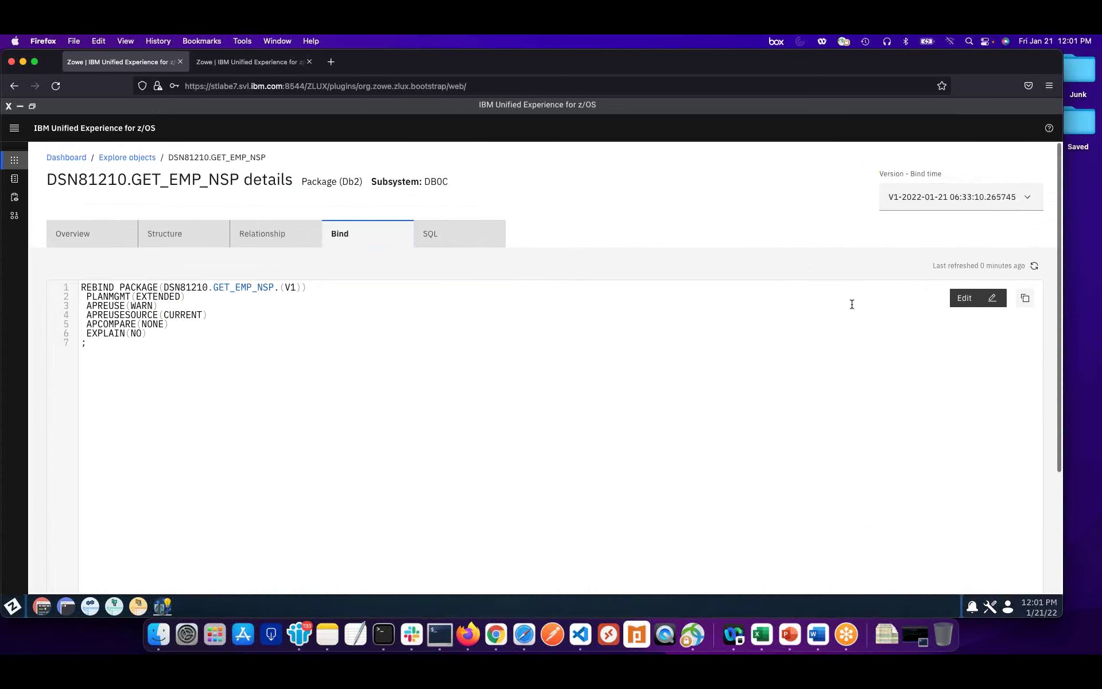
left_click_drag(171, 339, 82, 276)
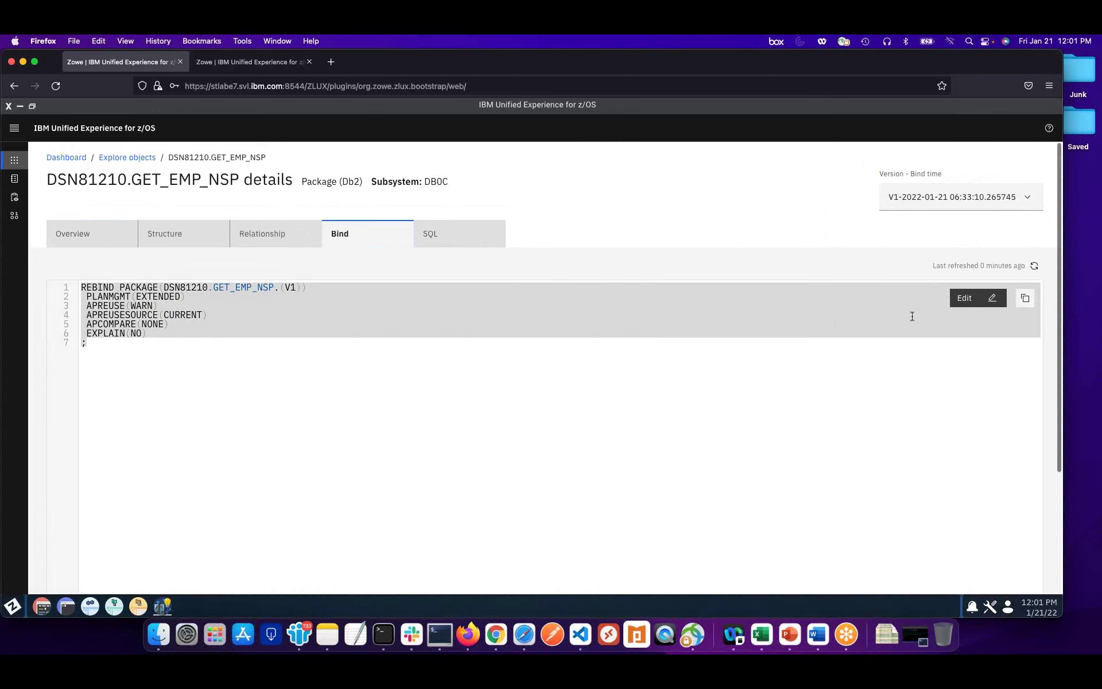
left_click(955, 299)
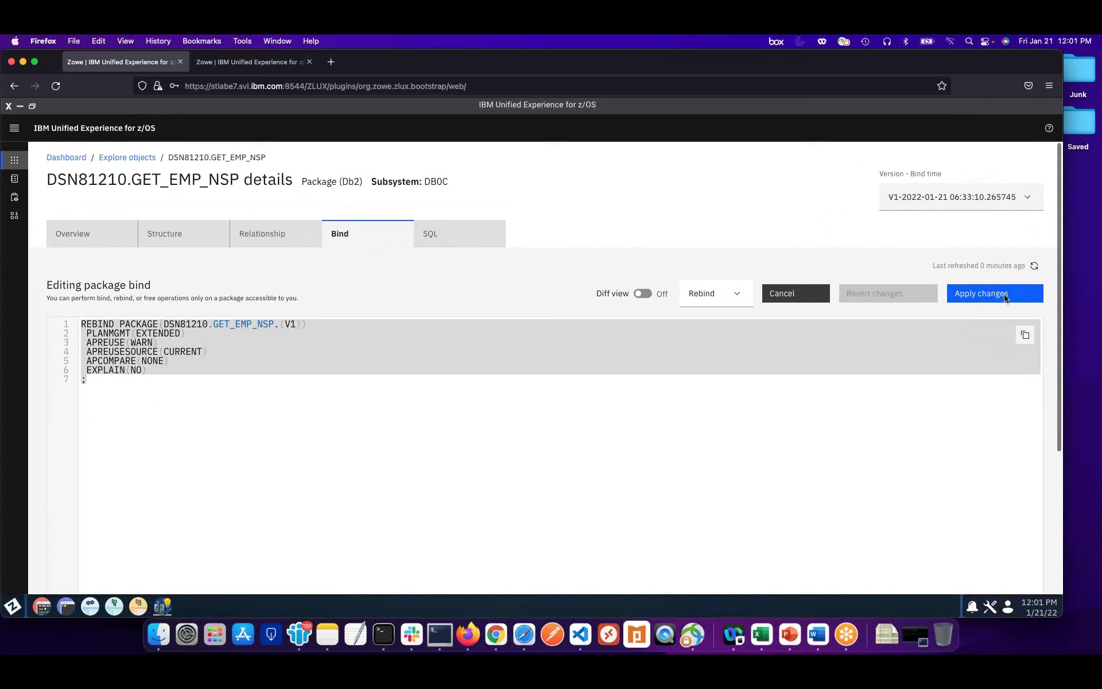
left_click(987, 297)
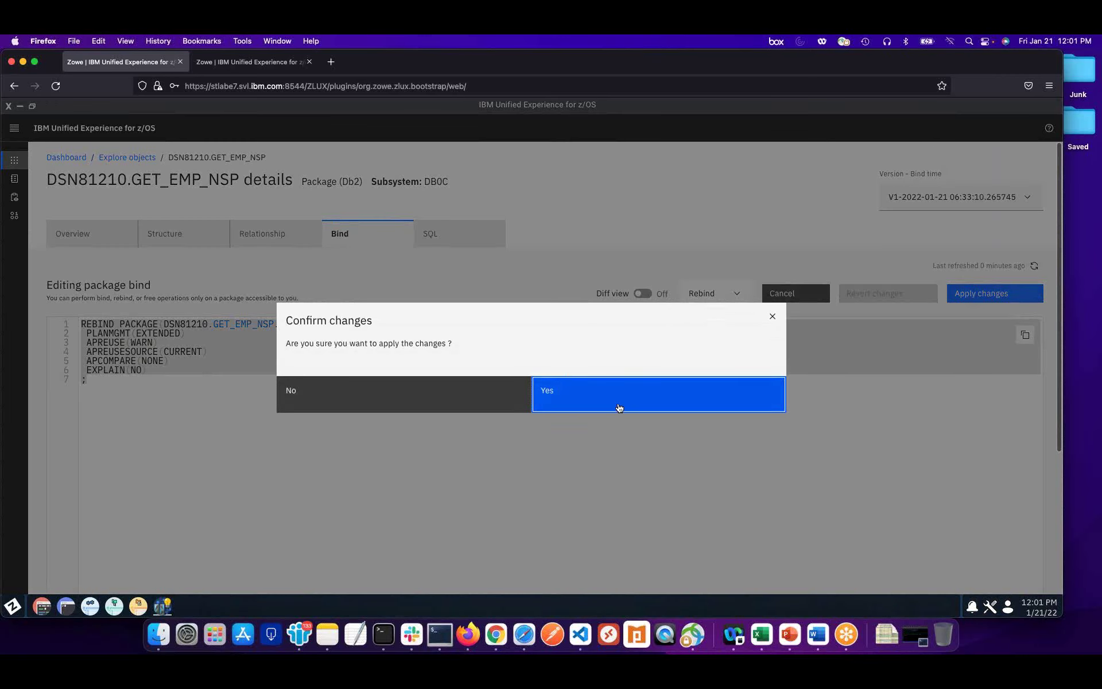
left_click(619, 407)
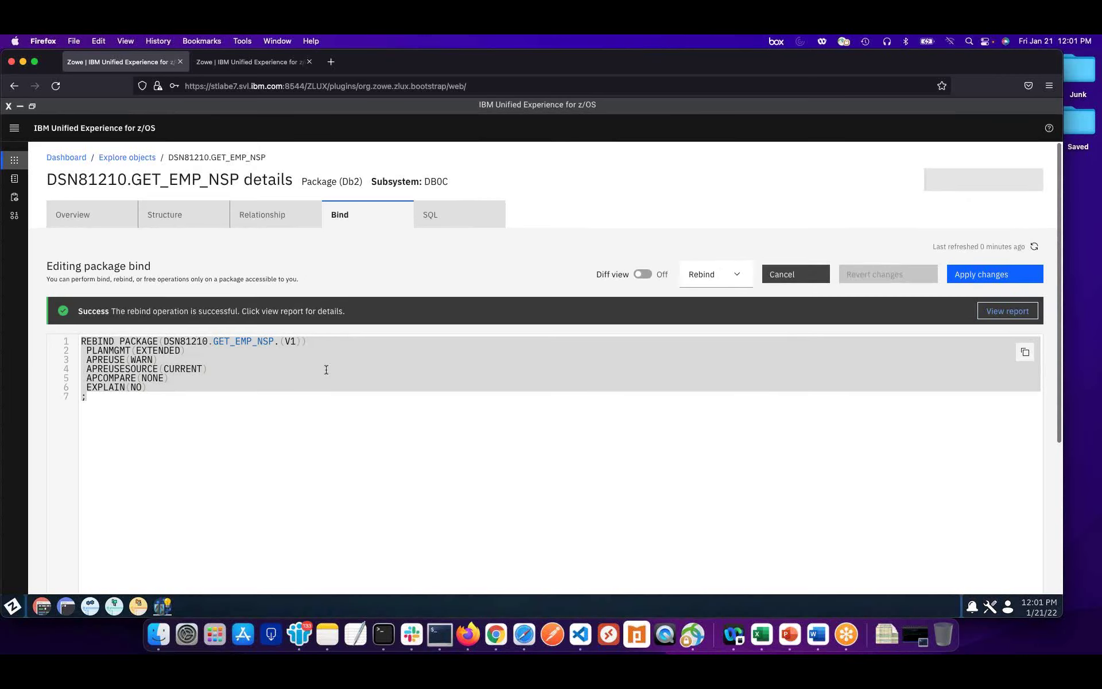
mouse_move(31, 175)
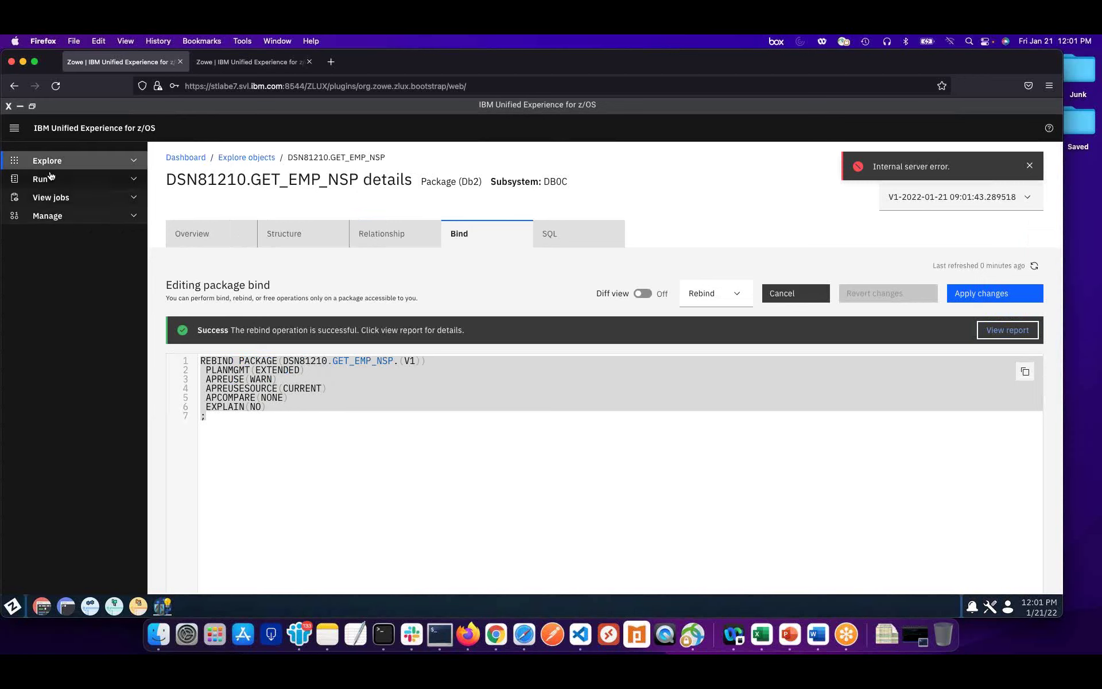